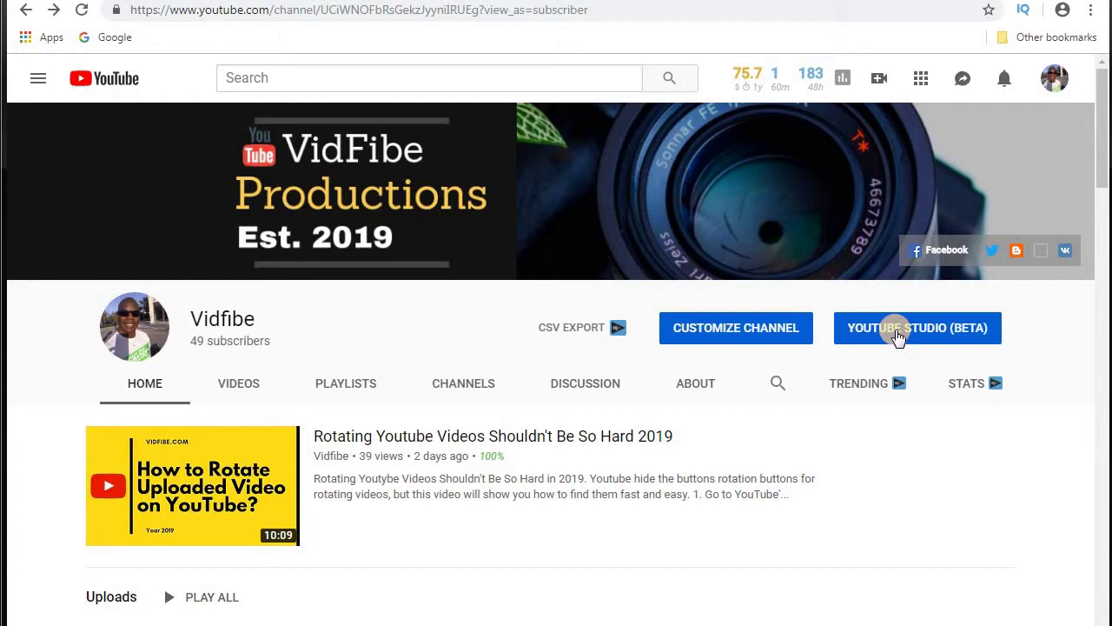
Open YouTube Studio for the channel and expand its navigation menu over the dashboard
left_click(900, 335)
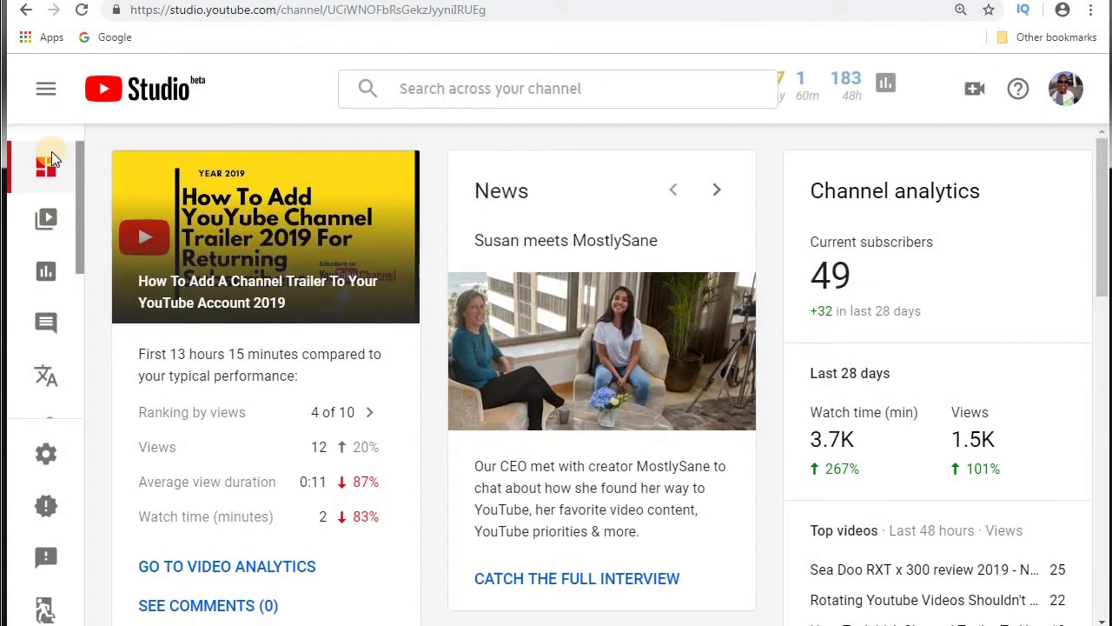
left_click(50, 92)
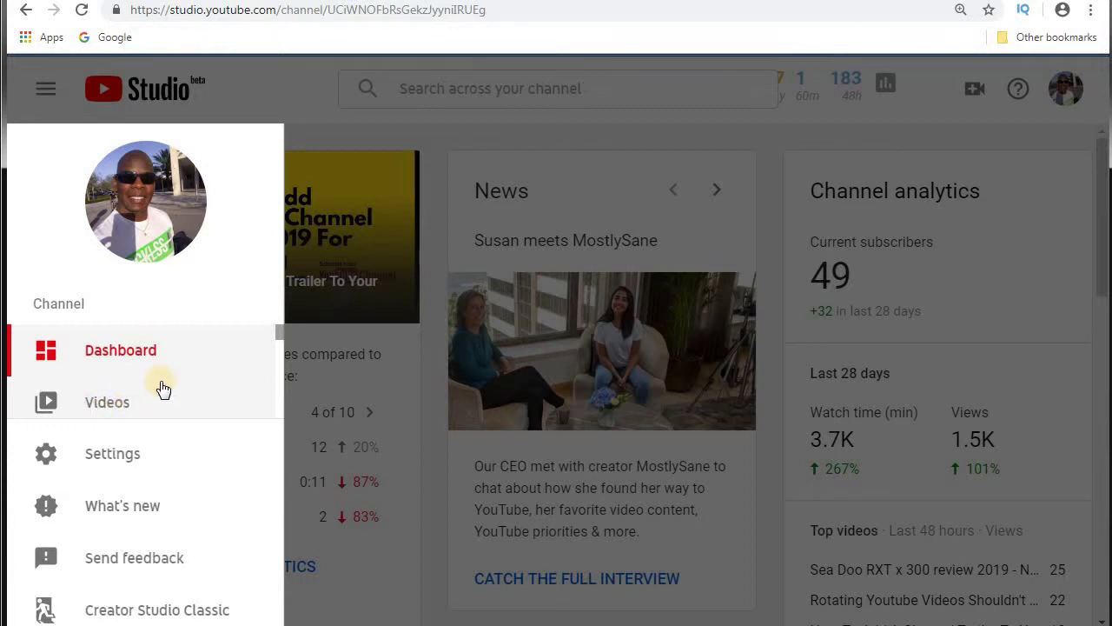
scroll(277, 336, "down", 2)
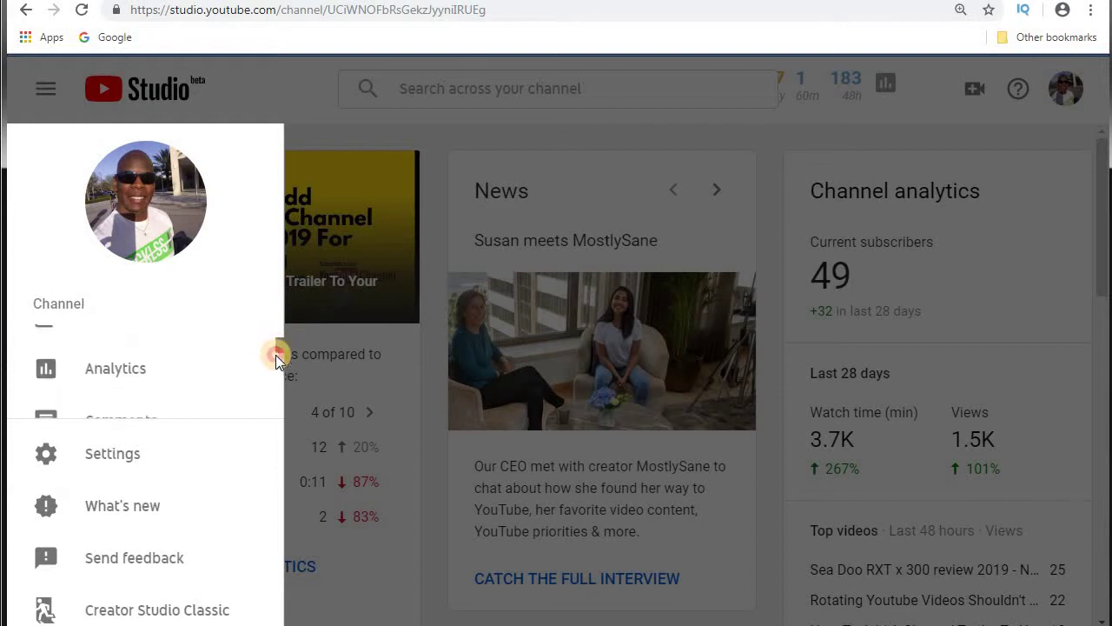
scroll(271, 321, "up", 2)
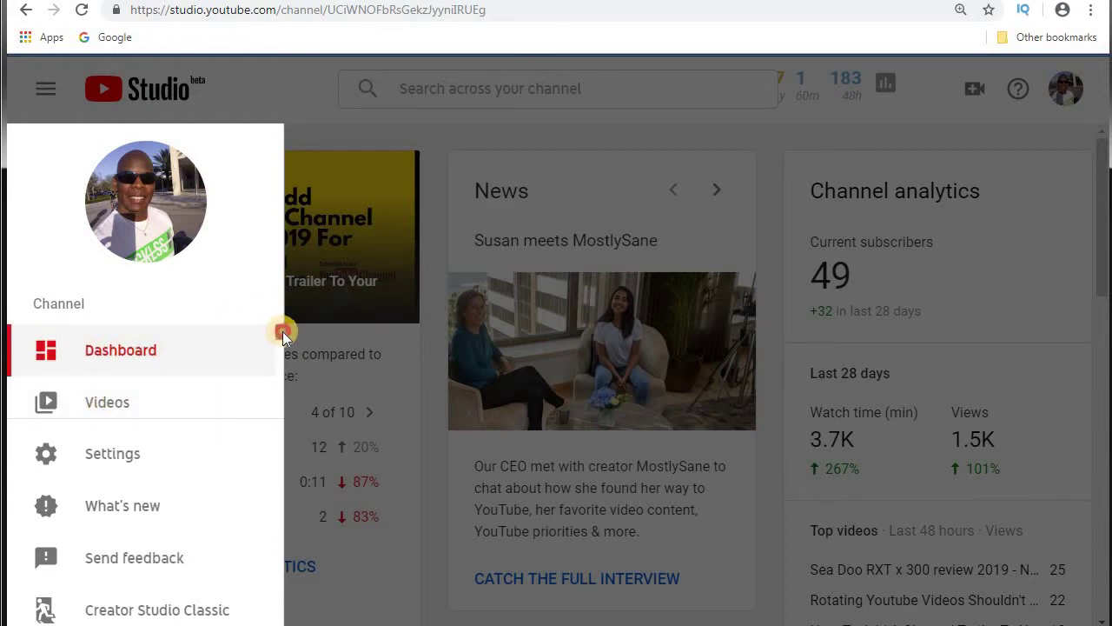
mouse_move(283, 332)
left_mouse_down()
mouse_move(284, 360)
mouse_move(280, 315)
left_mouse_up()
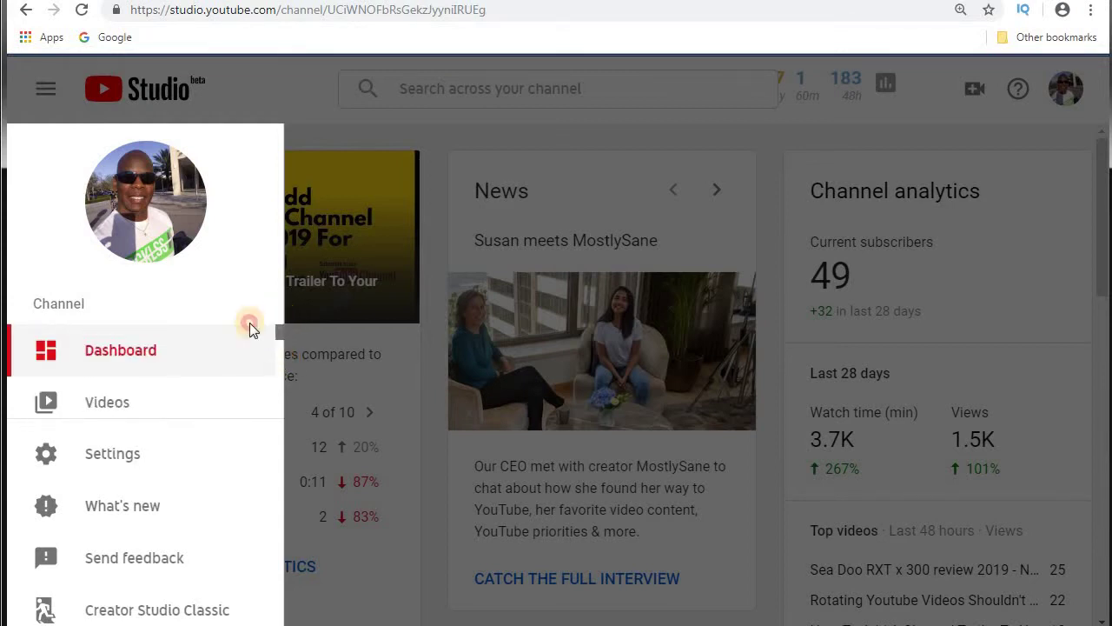
left_click(113, 407)
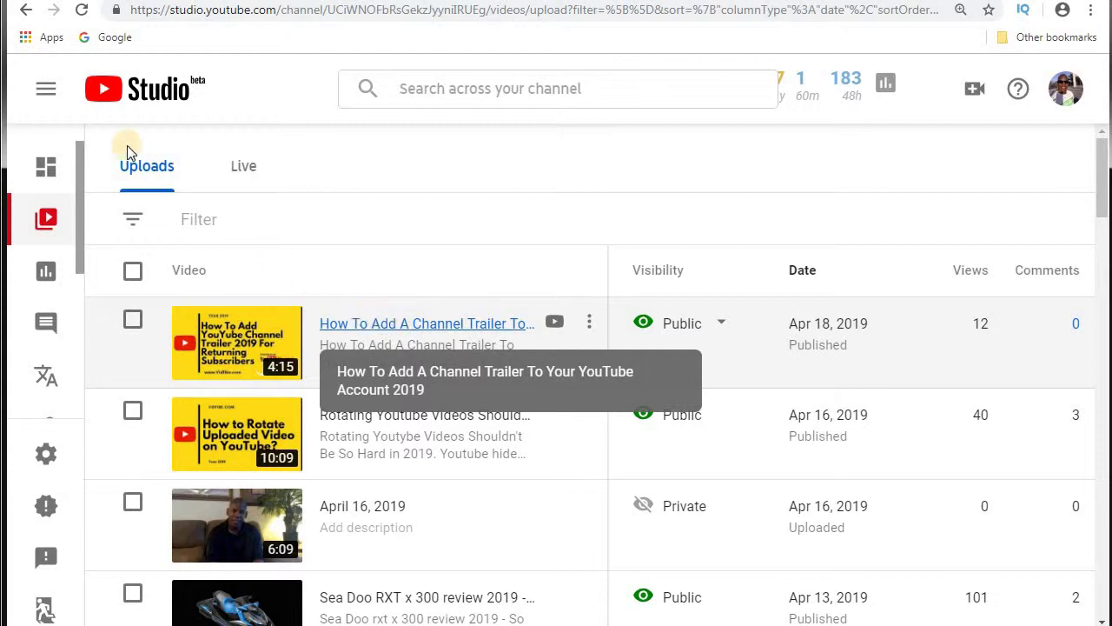
left_click(48, 91)
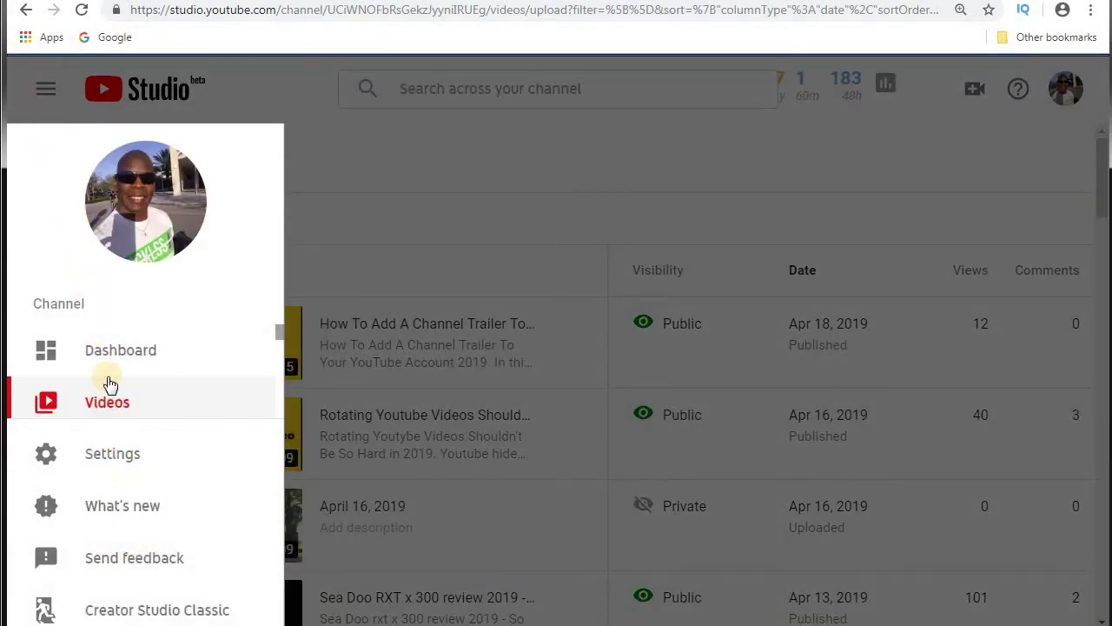
left_click(348, 192)
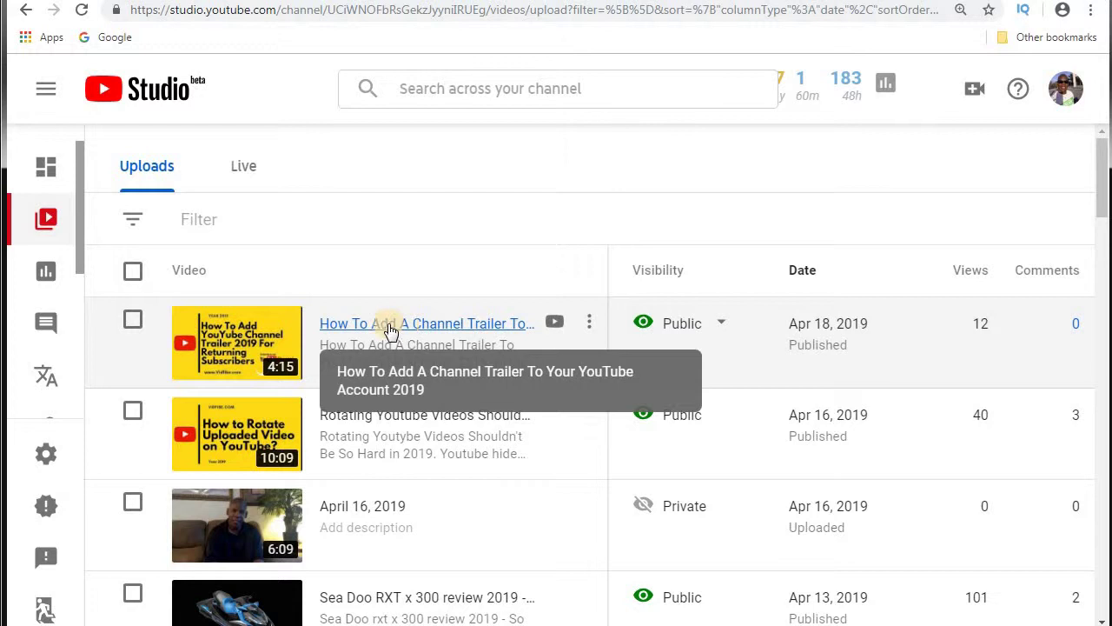
Open the 'How To Add A Channel Trailer' video's details and look through tags, description and SEO score
left_click(407, 330)
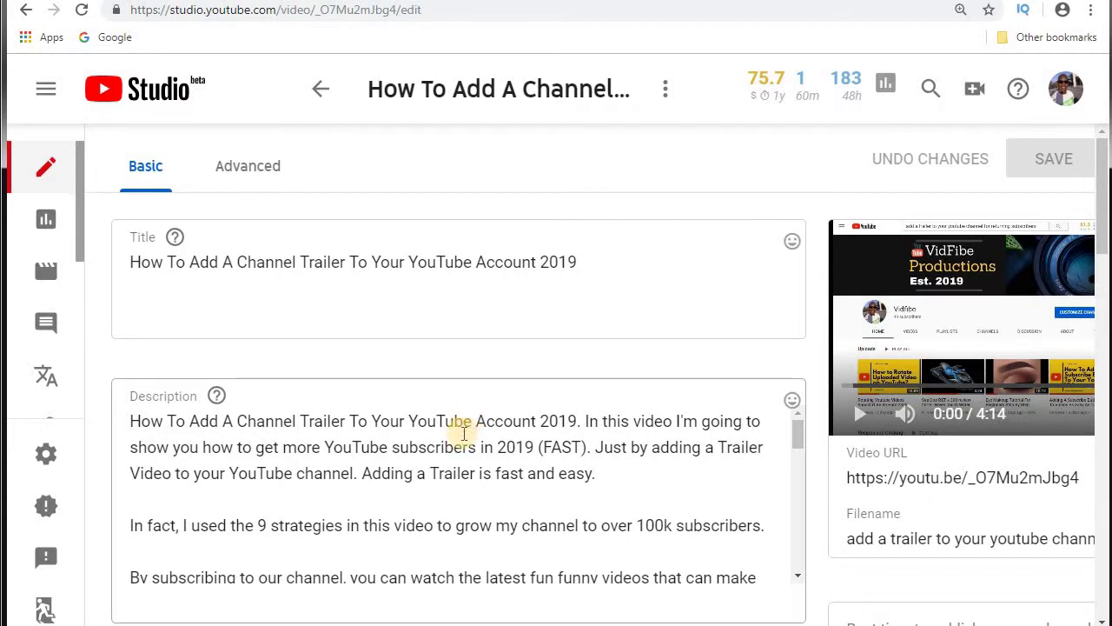
scroll(460, 439, "down", 1)
scroll(454, 440, "down", 2)
scroll(455, 440, "down", 2)
left_click_drag(1104, 196, 1092, 324)
scroll(895, 486, "right", 3)
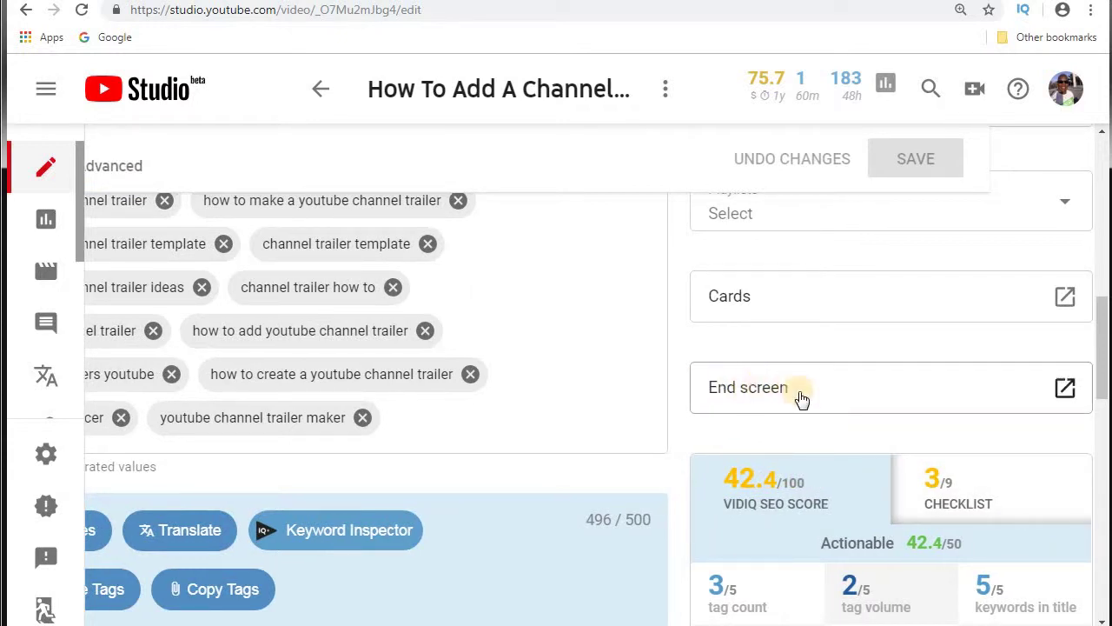
mouse_move(1101, 382)
left_mouse_down()
mouse_move(1106, 272)
mouse_move(1094, 385)
left_mouse_up()
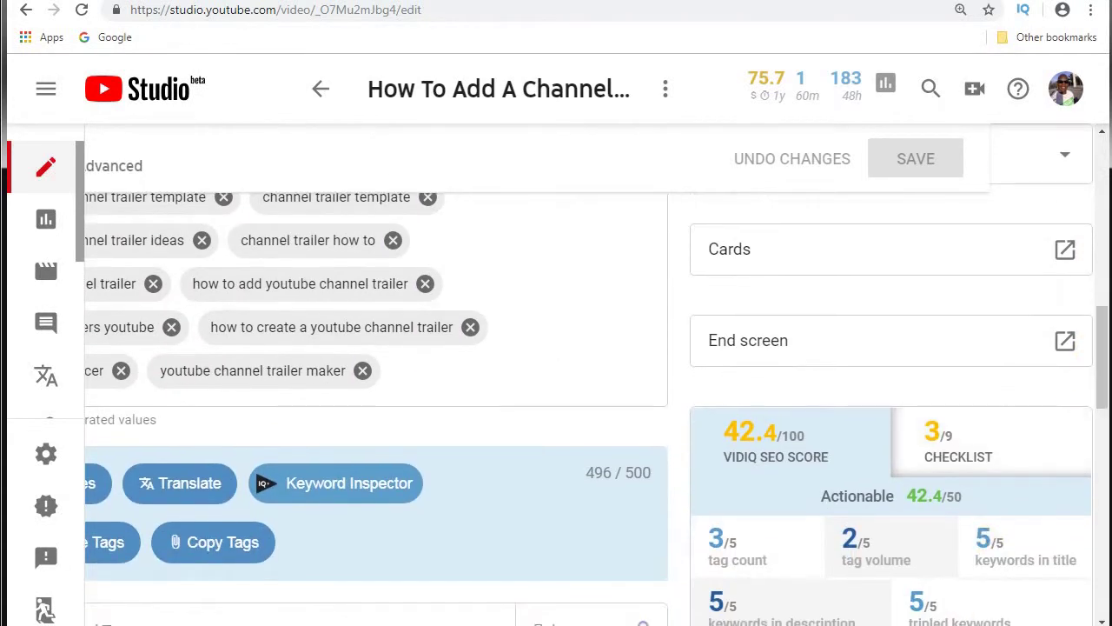
scroll(591, 373, "left", 3)
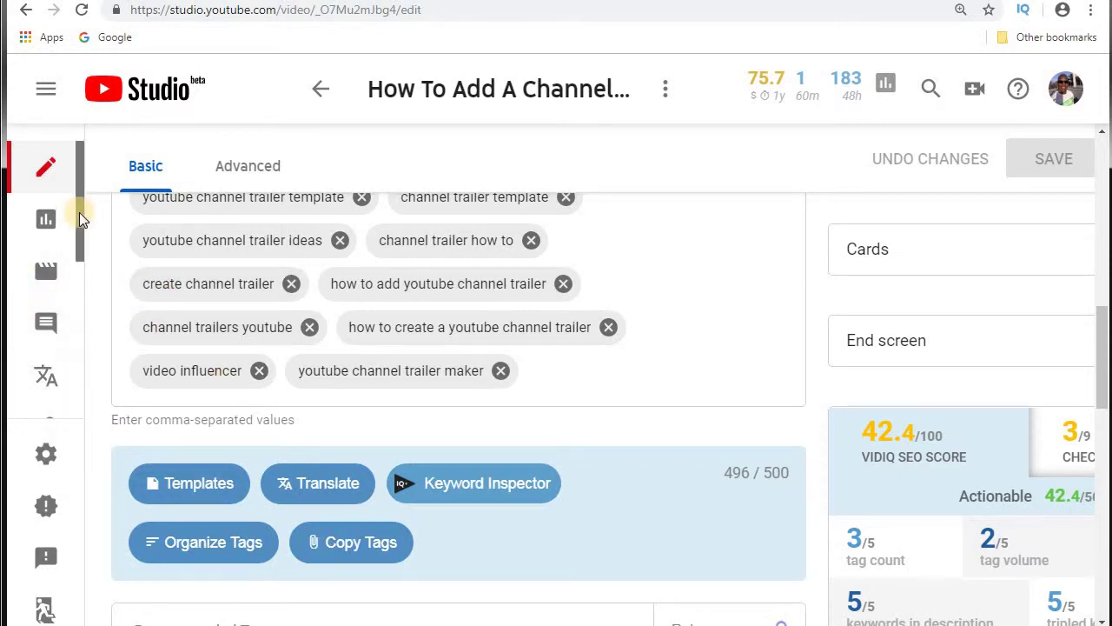
Expand the video's section menu and scroll down to reach its Editor
left_click(47, 94)
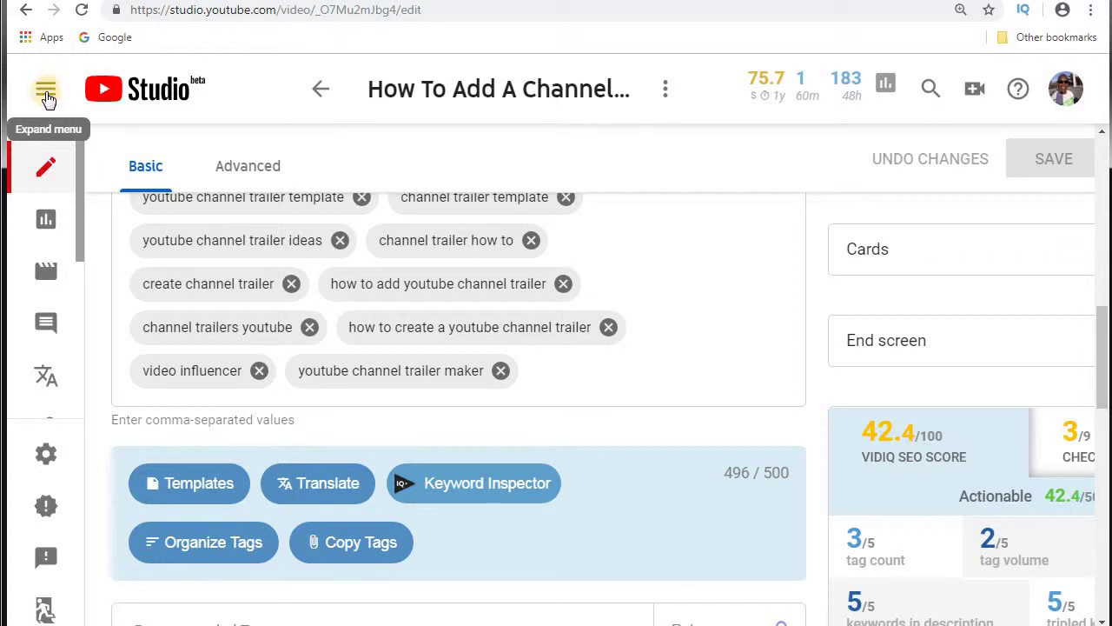
left_click(48, 91)
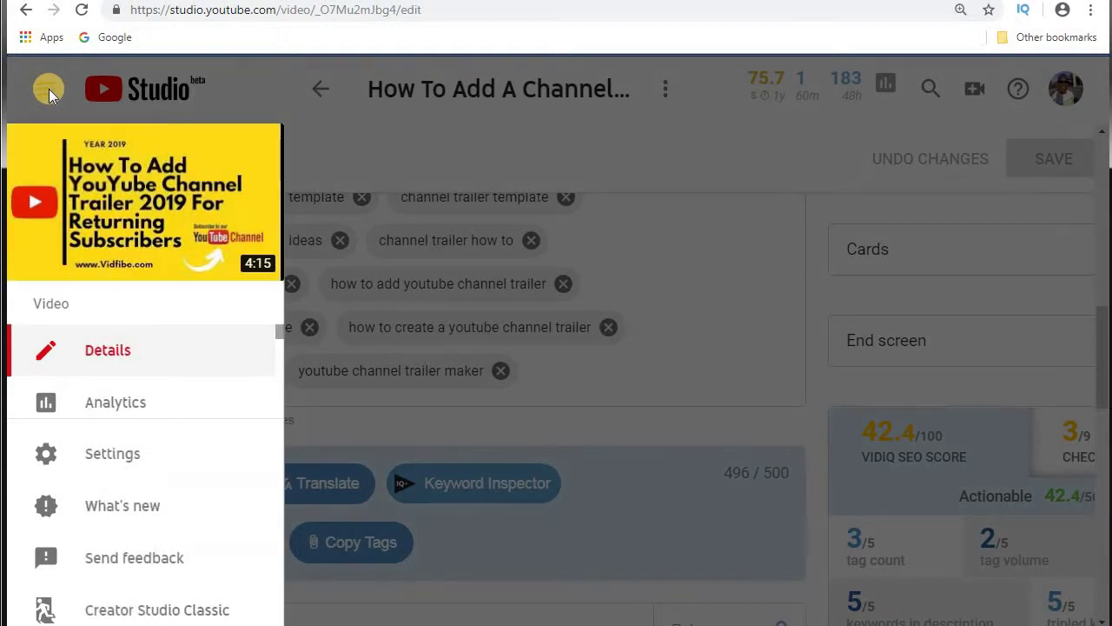
scroll(221, 380, "down", 2)
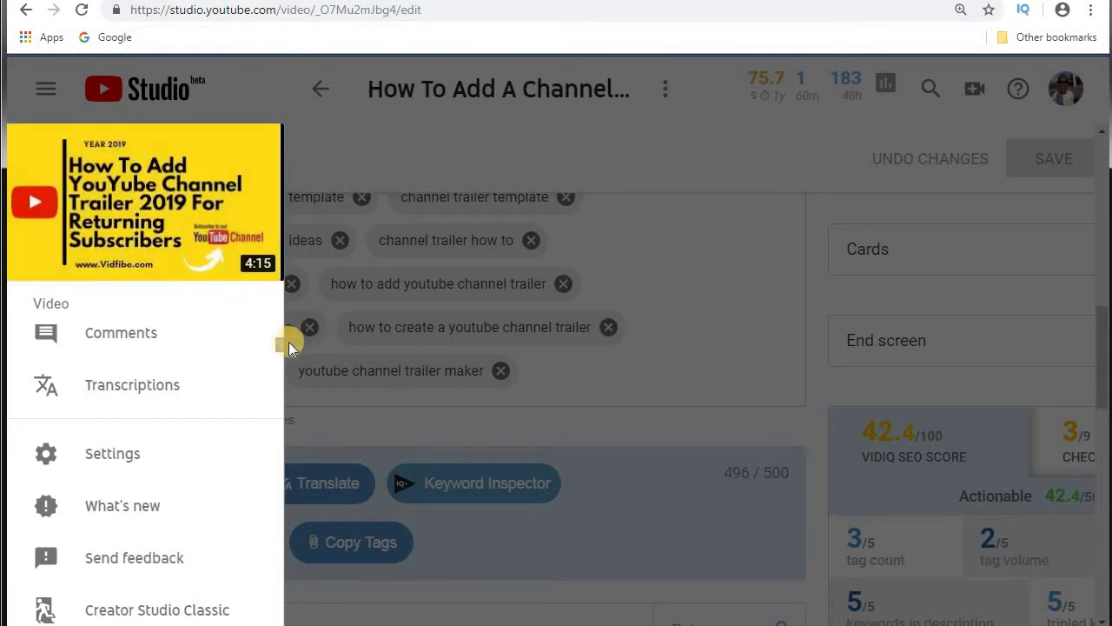
mouse_move(279, 342)
left_mouse_down()
mouse_move(279, 360)
mouse_move(277, 305)
left_mouse_up()
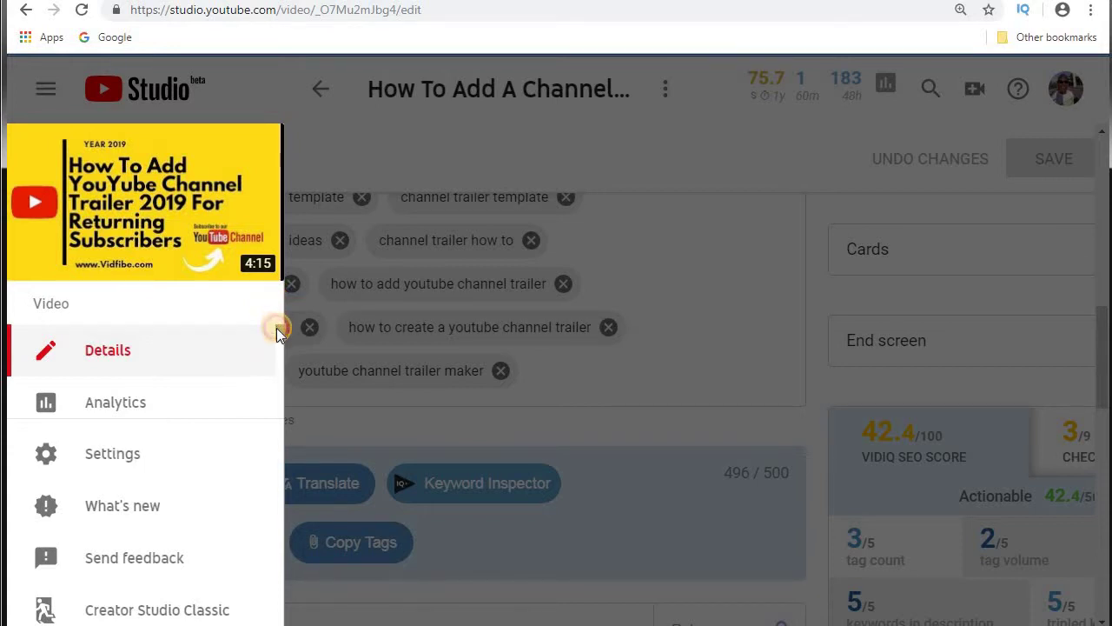
scroll(181, 353, "down", 1)
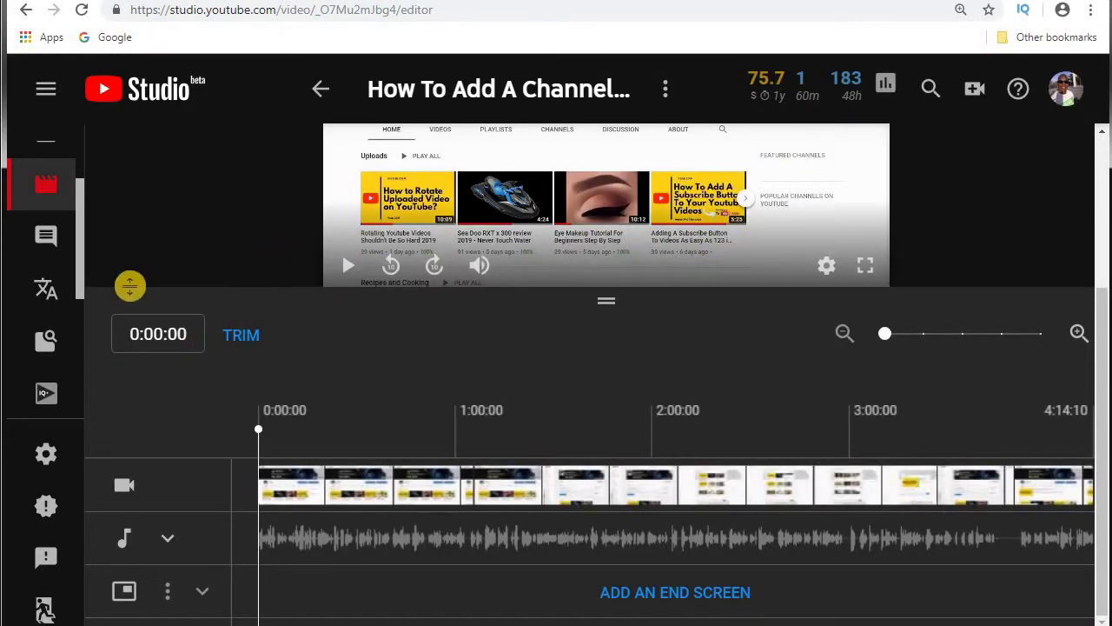
left_click(44, 90)
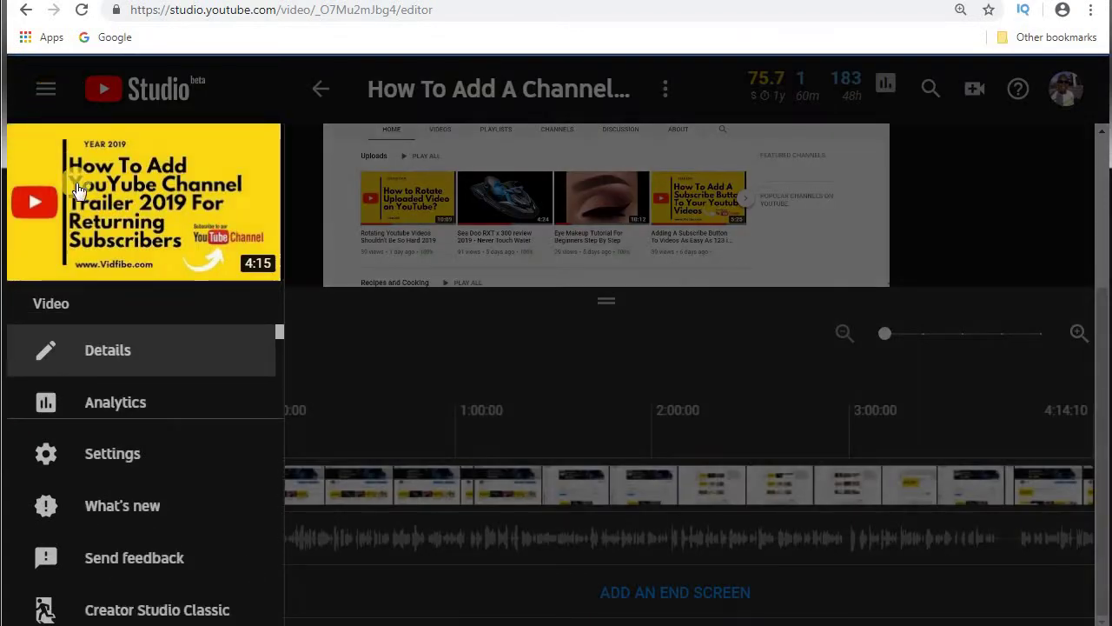
left_click(49, 87)
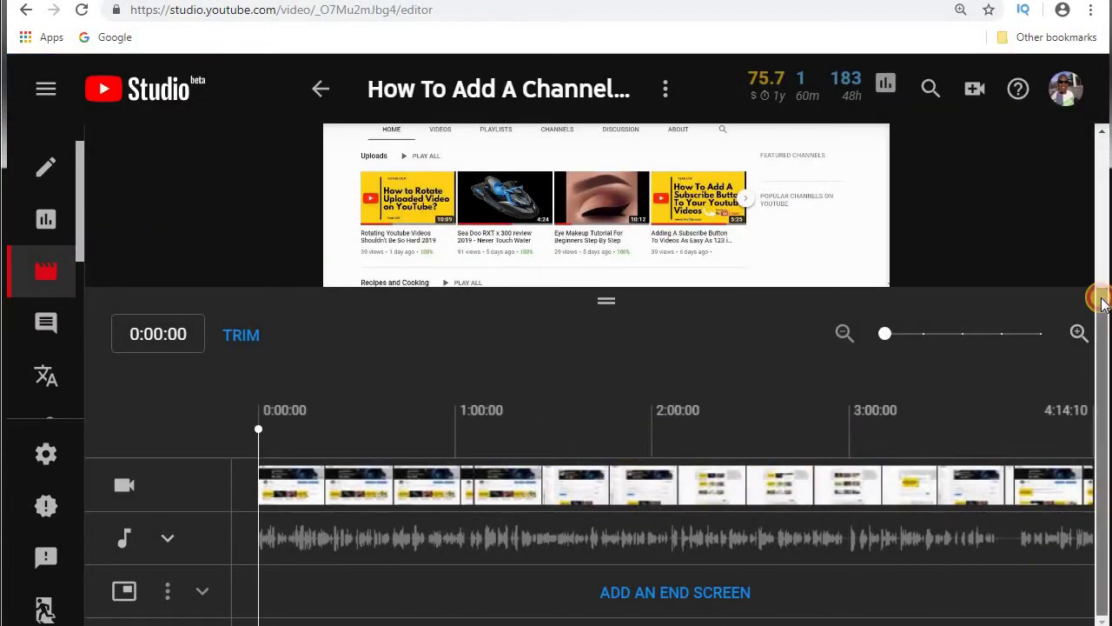
mouse_move(1100, 300)
left_mouse_down()
mouse_move(1100, 231)
mouse_move(1100, 459)
left_mouse_up()
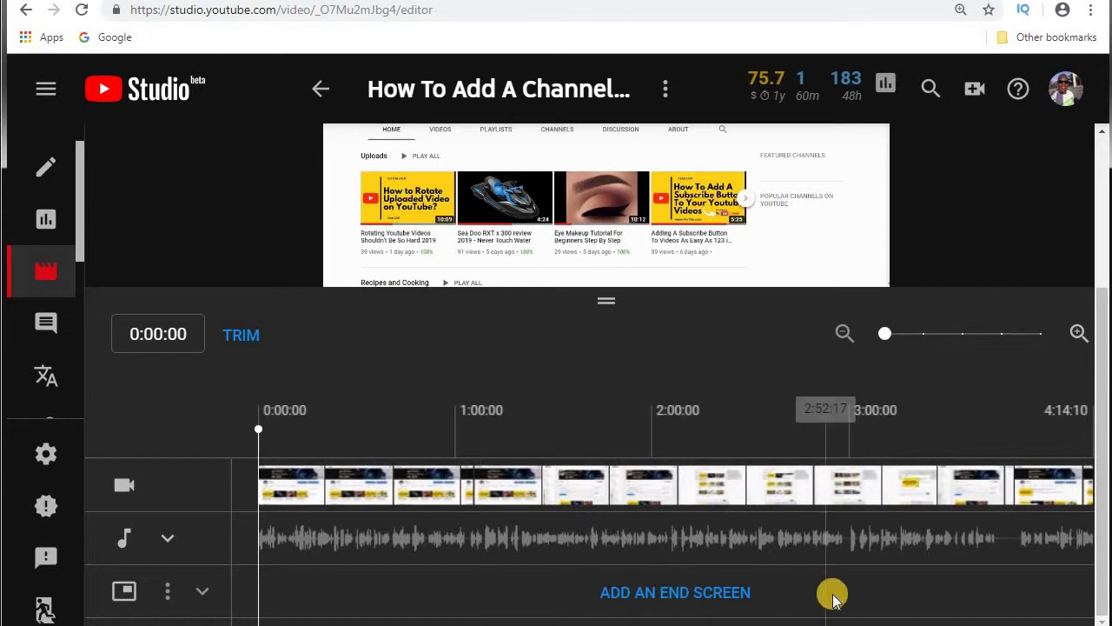
left_click(1041, 565)
scroll(672, 591, "down", 2)
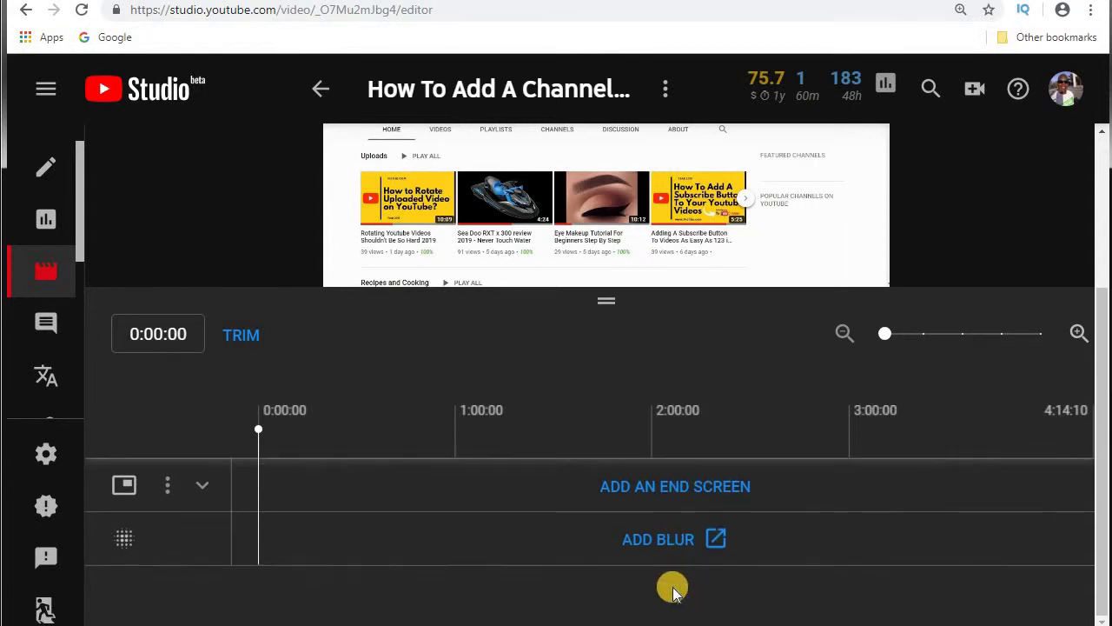
scroll(673, 590, "up", 2)
scroll(673, 590, "down", 2)
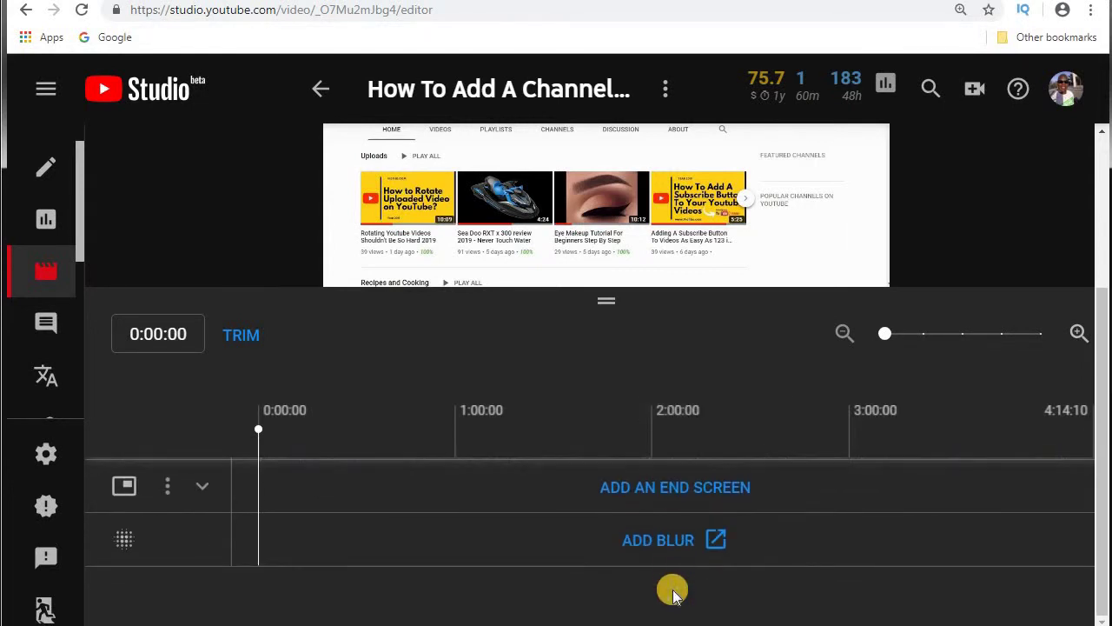
scroll(673, 591, "up", 2)
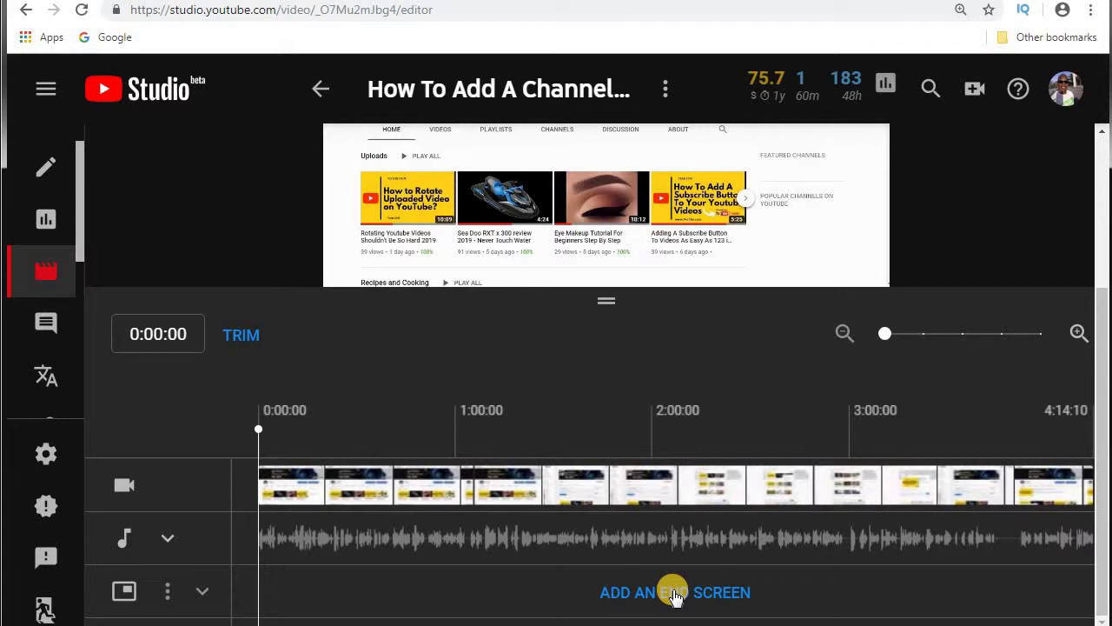
scroll(675, 595, "down", 2)
scroll(672, 591, "up", 2)
scroll(676, 596, "down", 2)
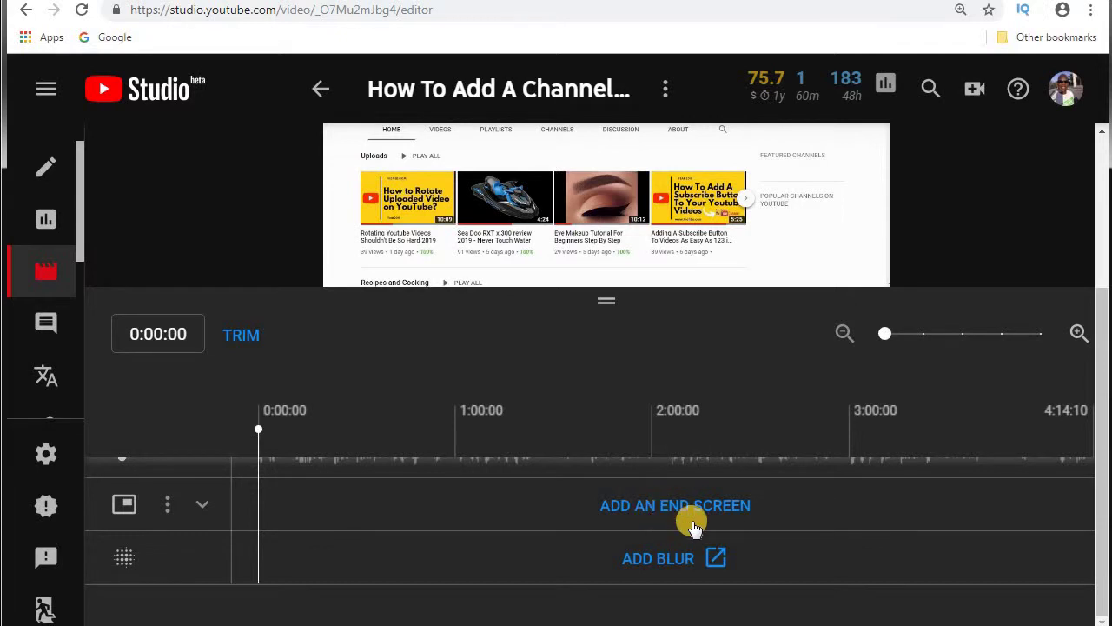
scroll(690, 548, "down", 1)
scroll(690, 531, "up", 2)
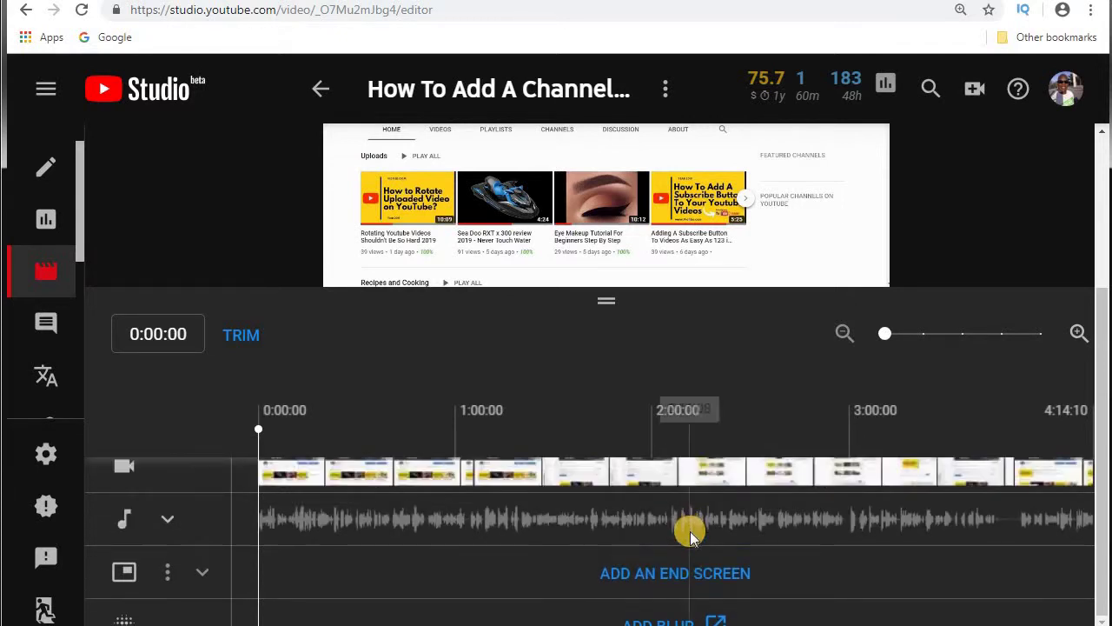
scroll(691, 532, "down", 1)
scroll(691, 532, "up", 1)
scroll(692, 537, "up", 1)
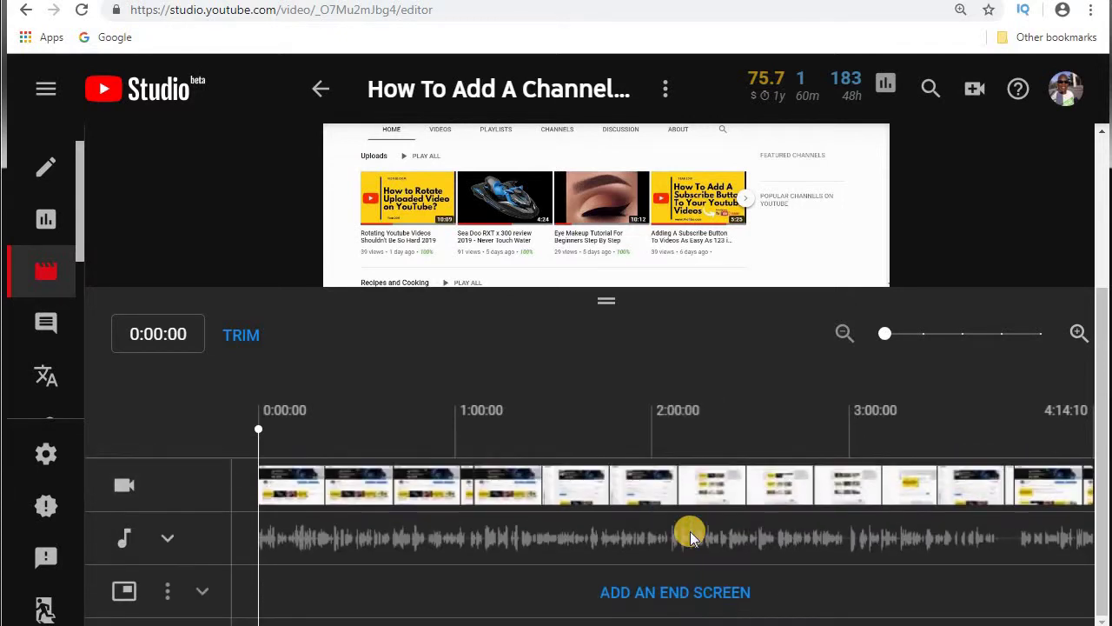
scroll(690, 537, "down", 1)
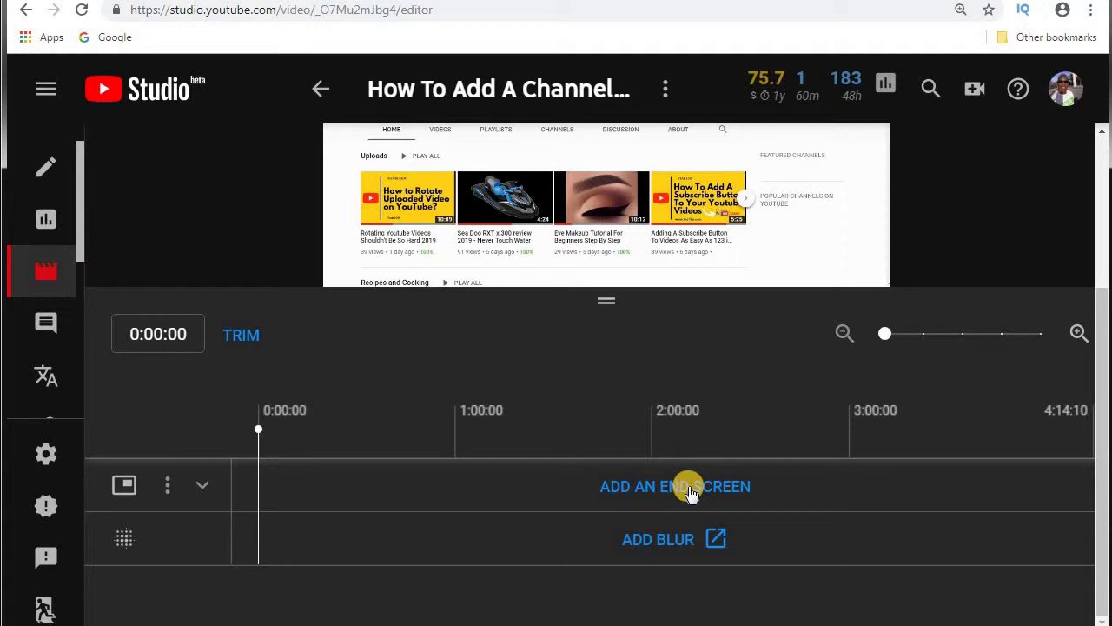
Start an end screen and pick the two-videos-with-central-subscribe template
left_click(690, 492)
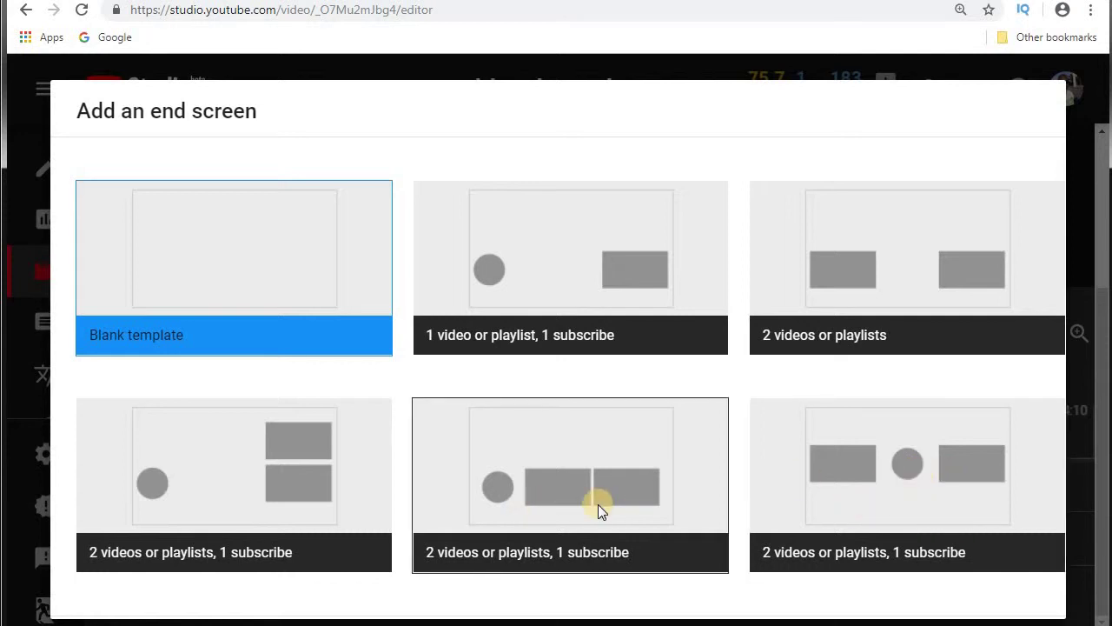
left_click(901, 490)
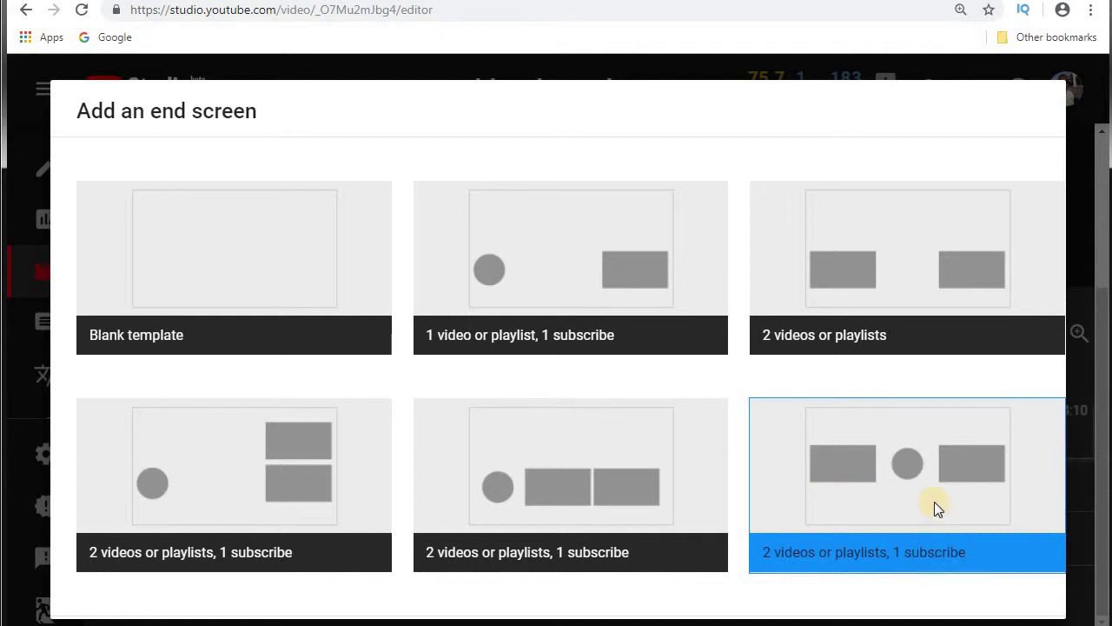
Apply the chosen layout, then set an element's type to Video to open 'Choose specific video'
left_click(935, 501)
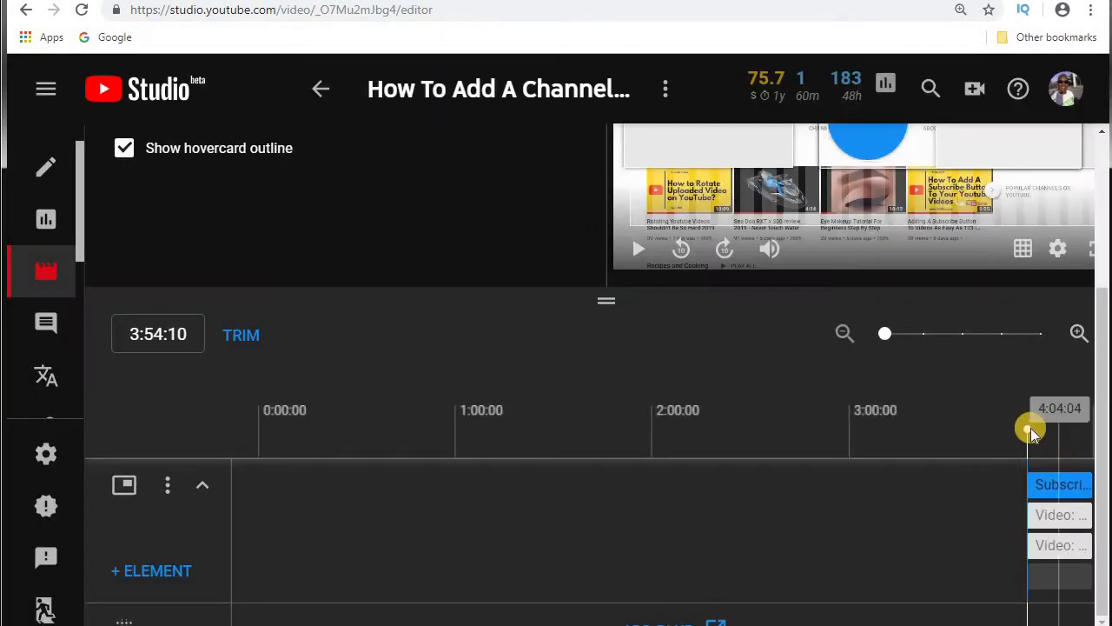
left_click_drag(1102, 304, 1104, 200)
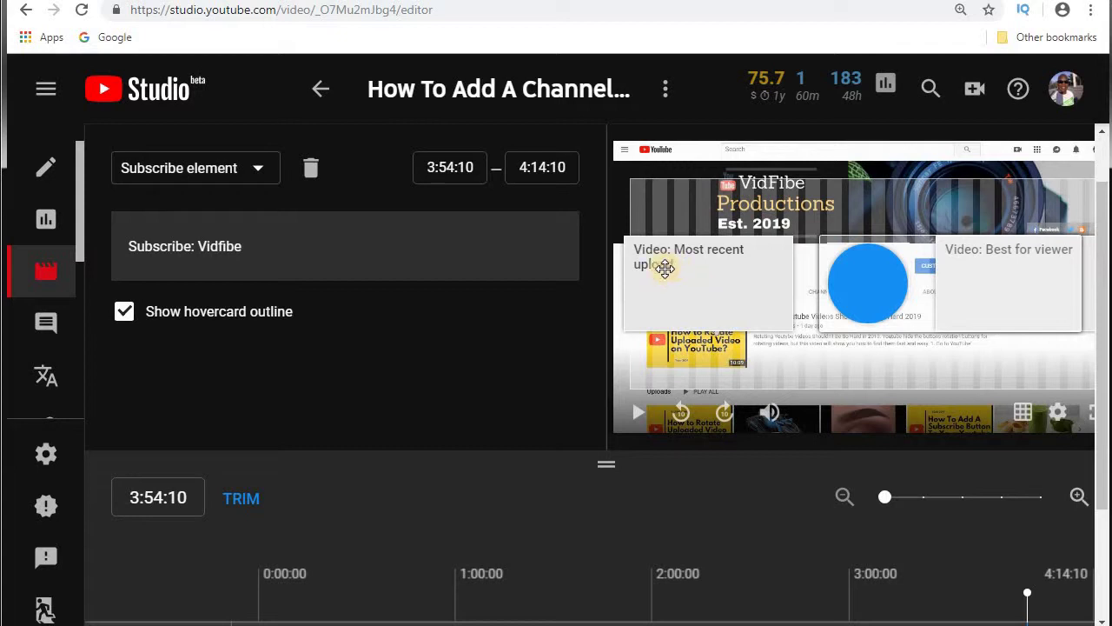
left_click(259, 170)
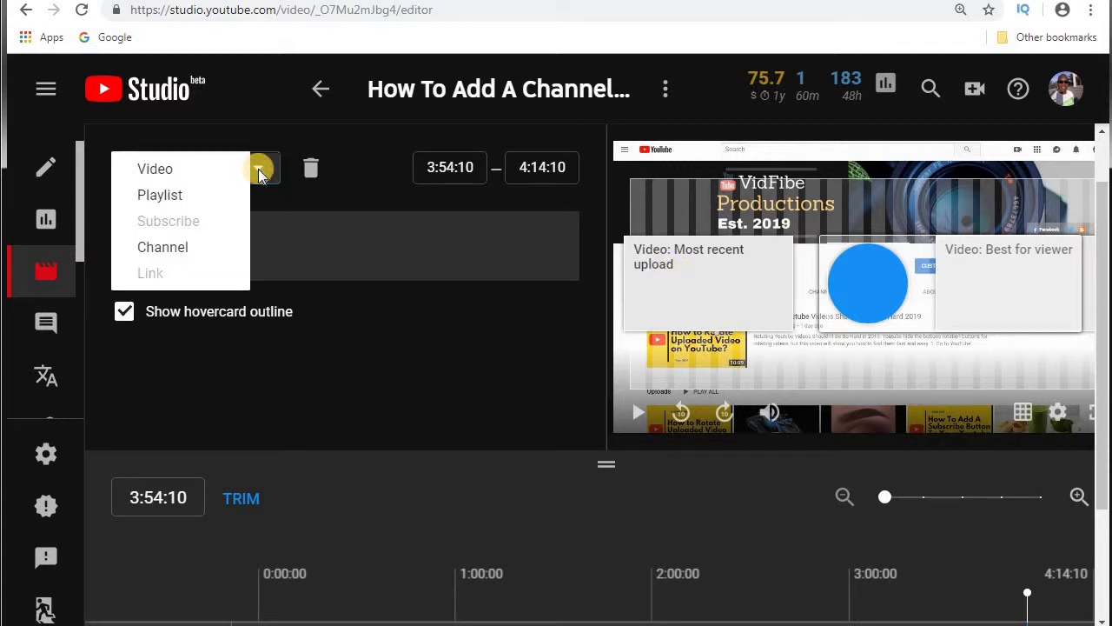
left_click(148, 187)
left_click(155, 173)
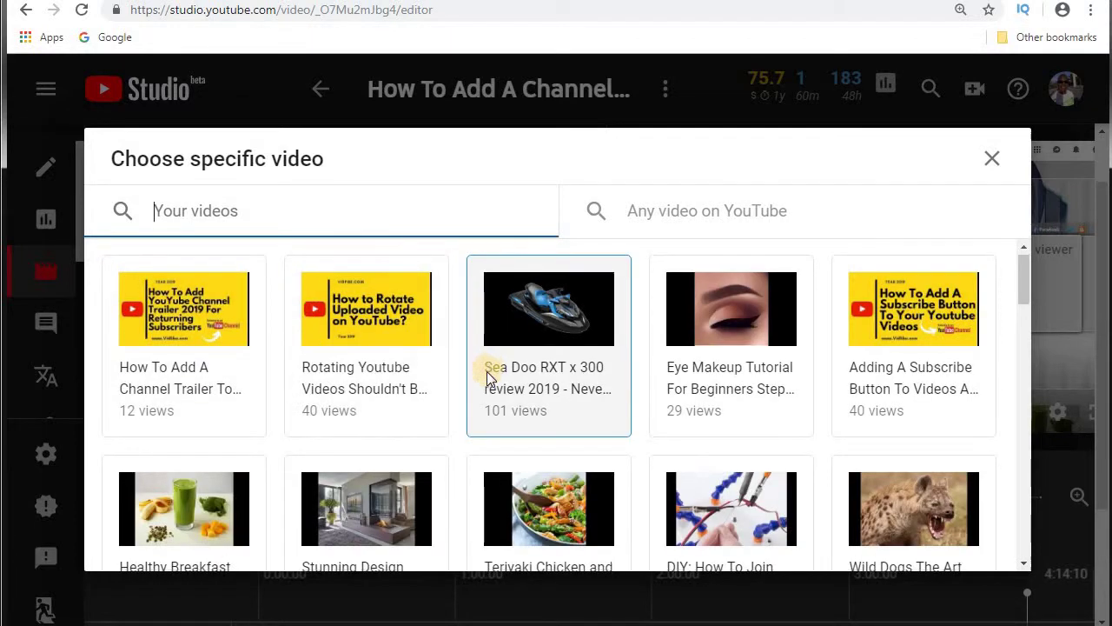
Browse the uploads grid in 'Choose specific video', then close it without picking one
scroll(489, 372, "down", 2)
scroll(493, 374, "down", 2)
scroll(492, 373, "down", 2)
scroll(496, 379, "down", 2)
scroll(497, 383, "down", 3)
scroll(498, 385, "down", 1)
scroll(499, 388, "up", 2)
scroll(504, 386, "up", 3)
scroll(509, 384, "up", 1)
scroll(512, 384, "up", 1)
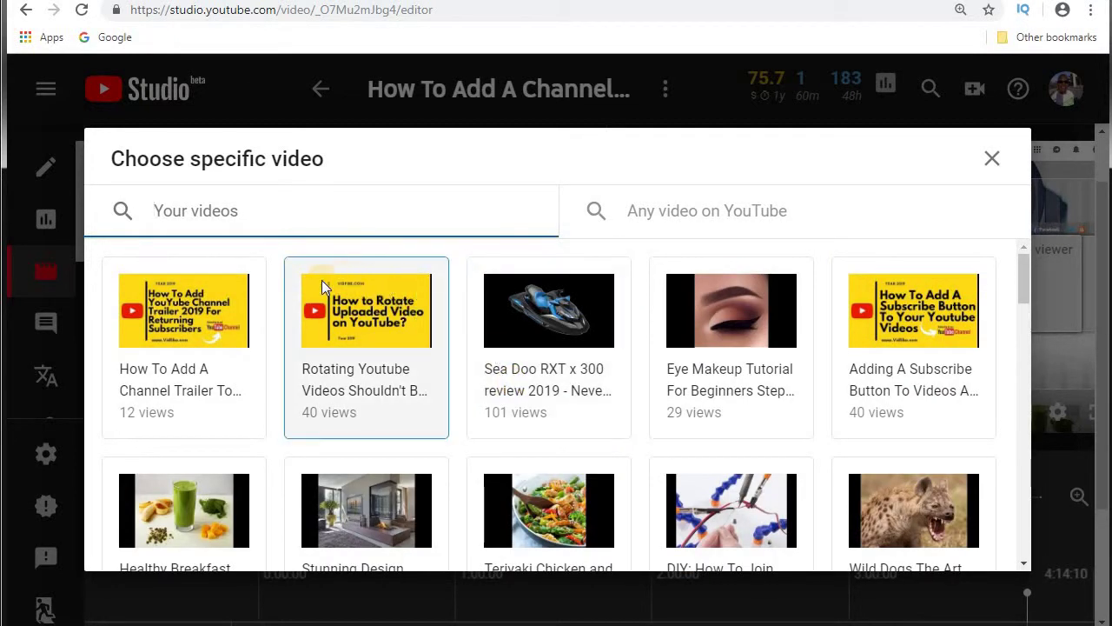
left_click(993, 159)
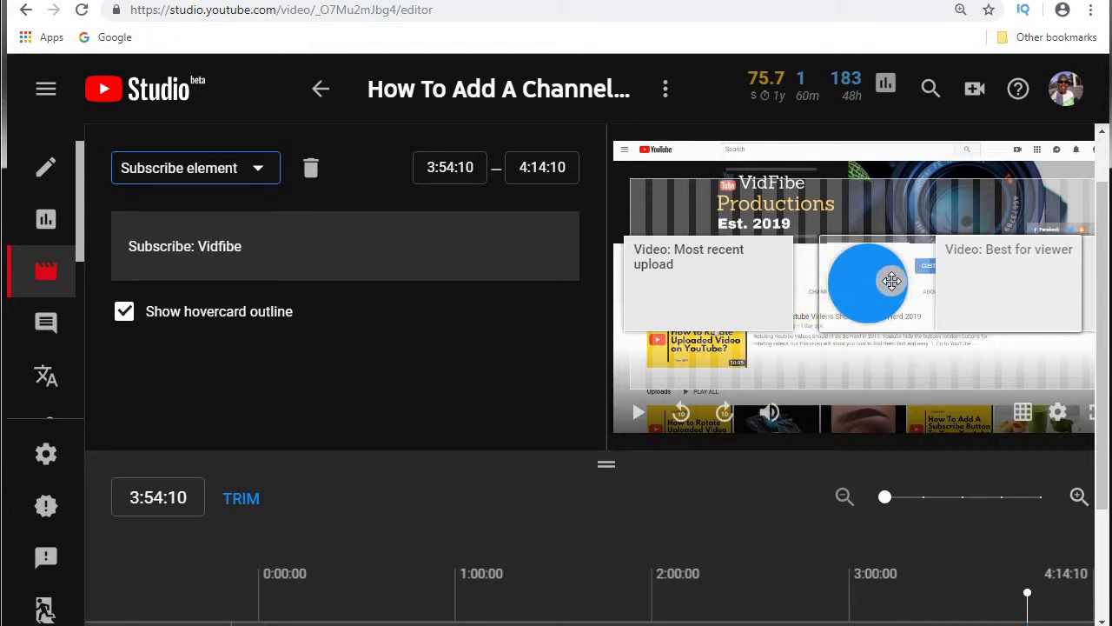
left_click(257, 168)
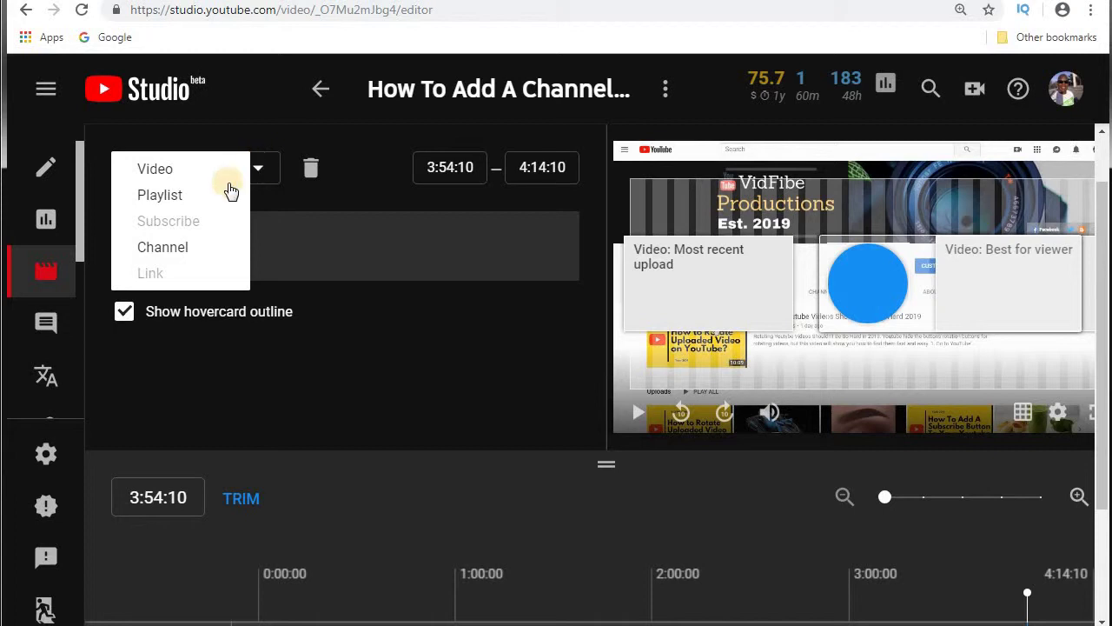
left_click(462, 344)
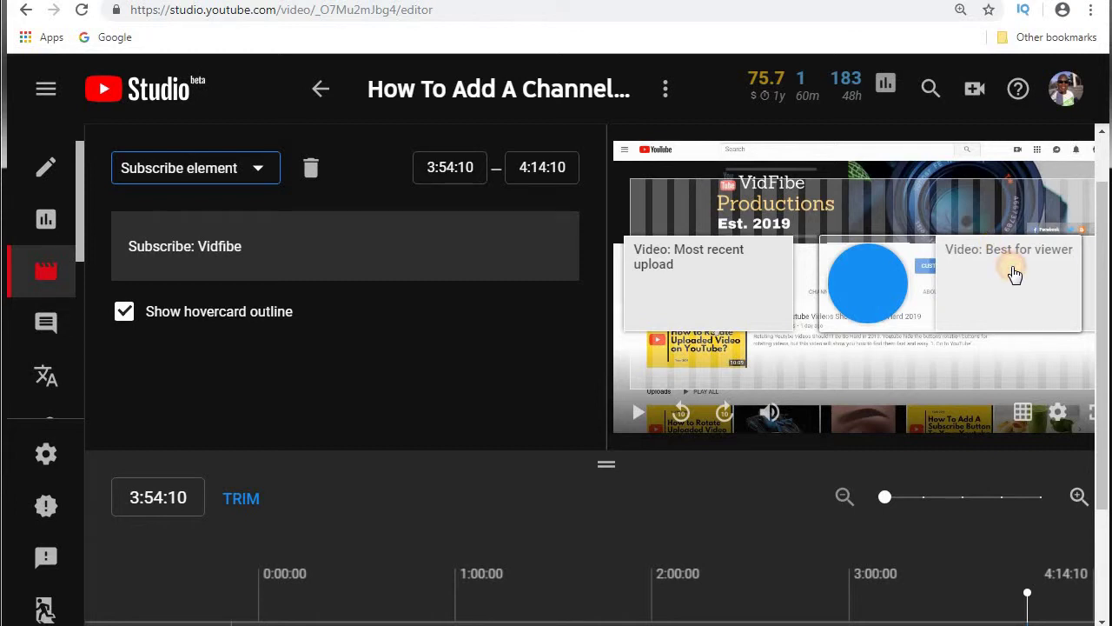
left_click(260, 173)
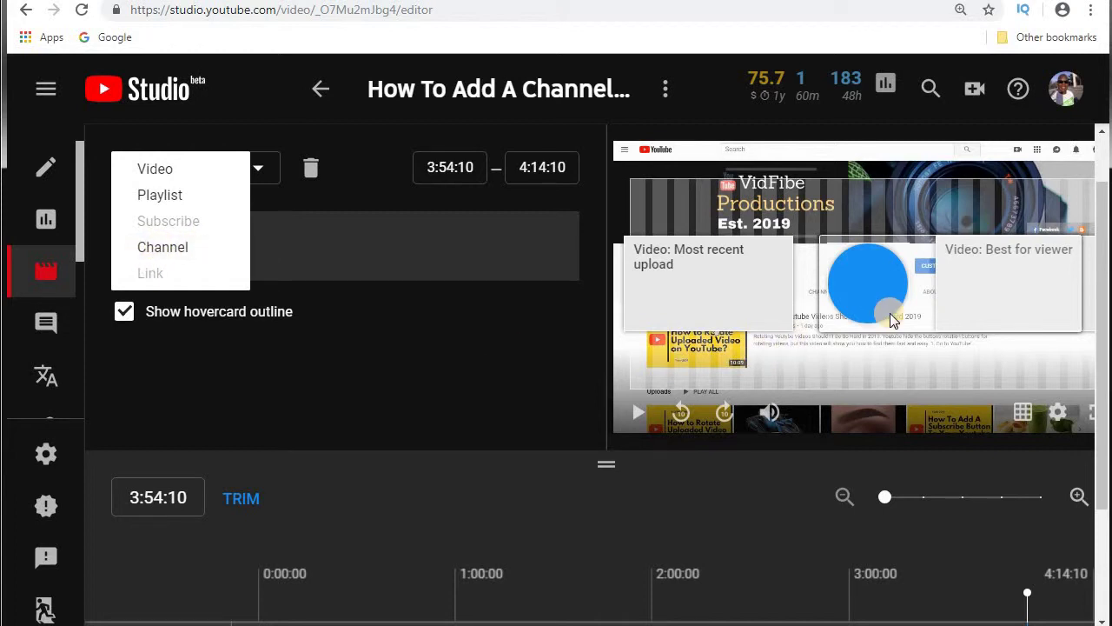
left_click(415, 302)
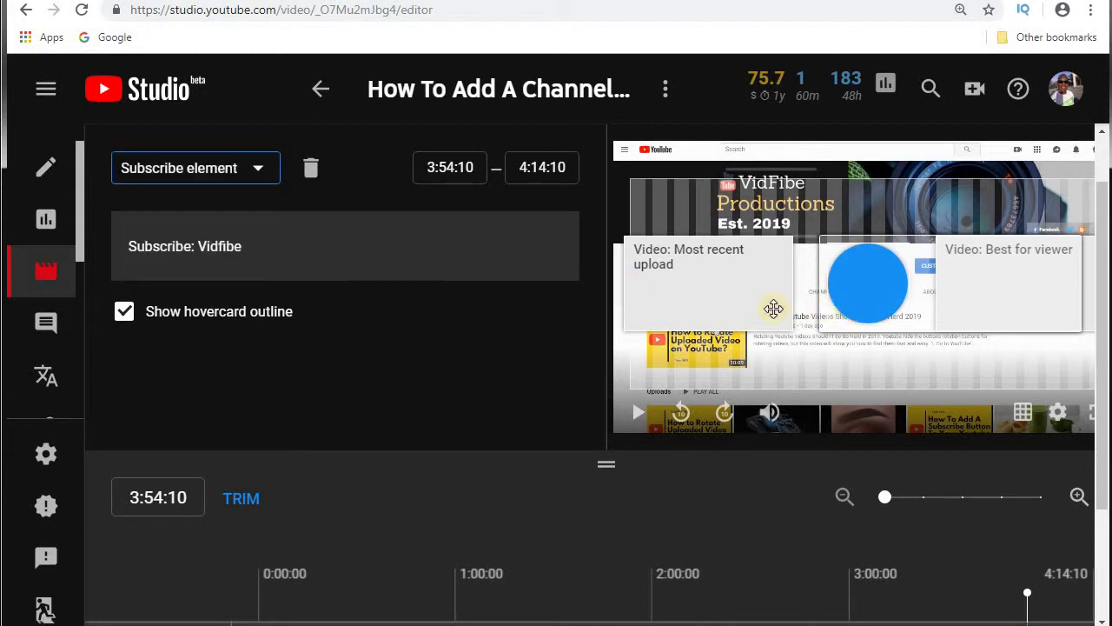
left_click_drag(1101, 414, 1102, 507)
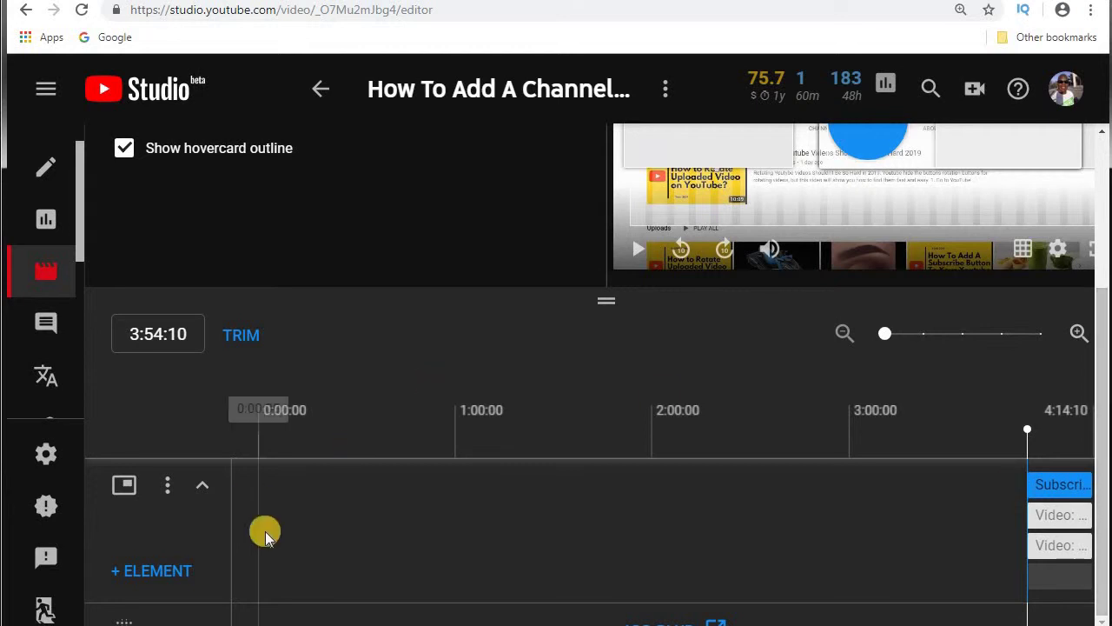
Save the end screen with the Vidfibe subscribe element and both video elements
scroll(918, 515, "down", 1)
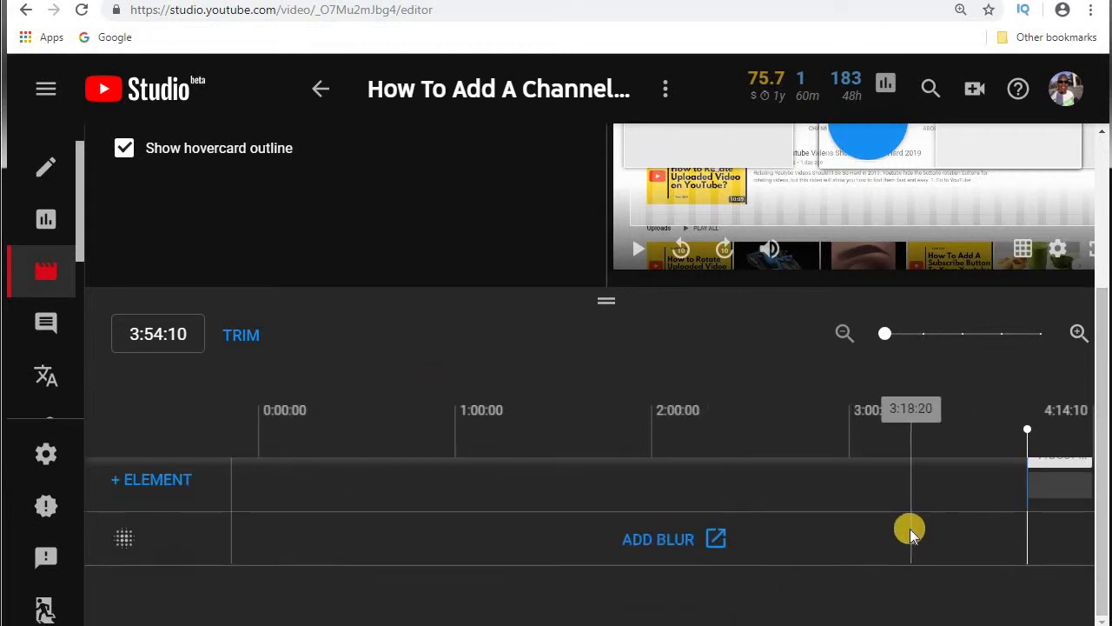
scroll(909, 529, "up", 2)
scroll(906, 534, "up", 1)
scroll(903, 536, "down", 1)
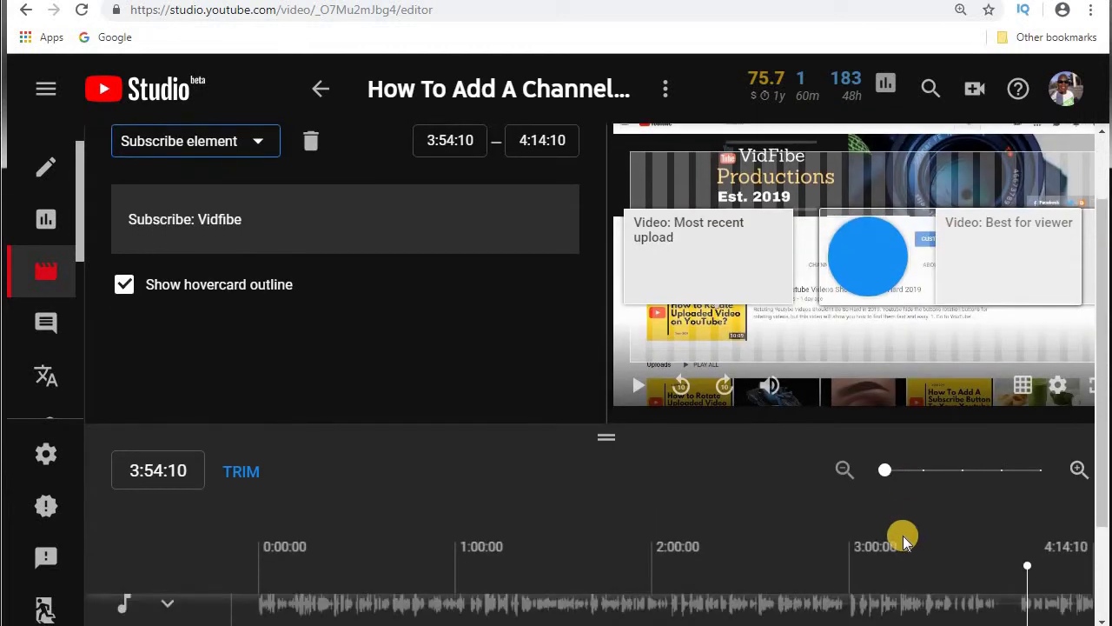
scroll(903, 536, "down", 2)
scroll(901, 535, "down", 1)
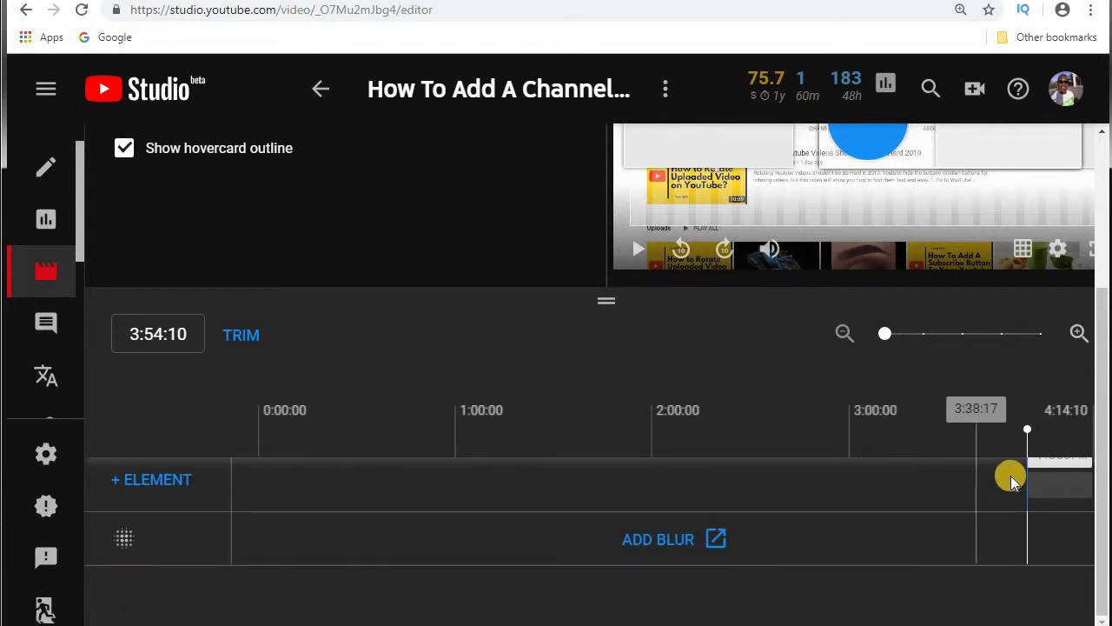
left_click_drag(1097, 370, 1097, 195)
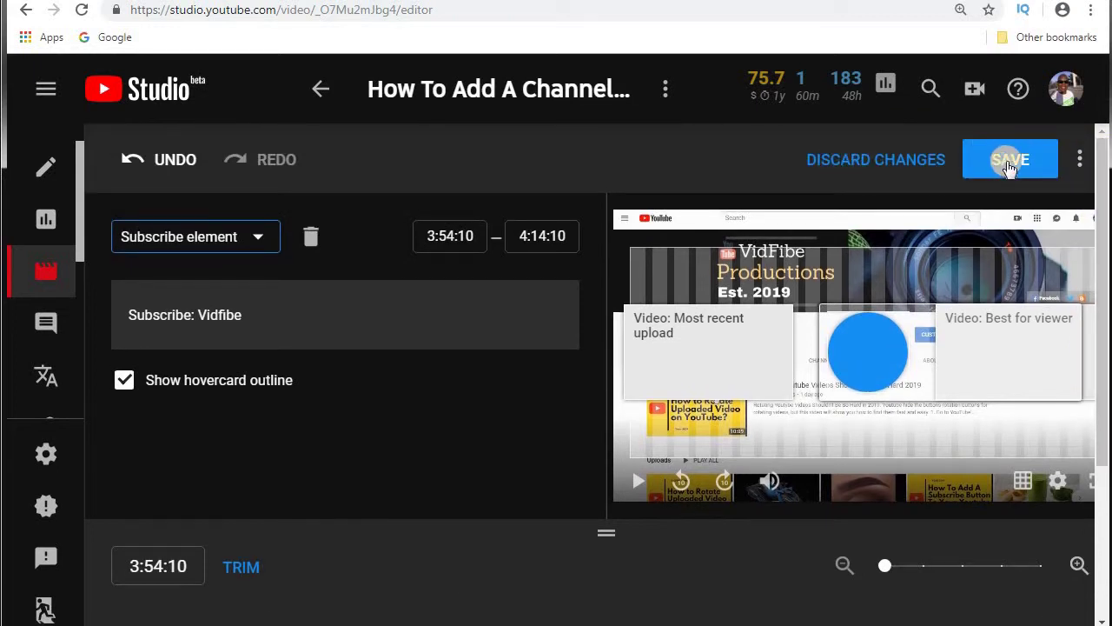
left_click(1013, 163)
left_click(1016, 163)
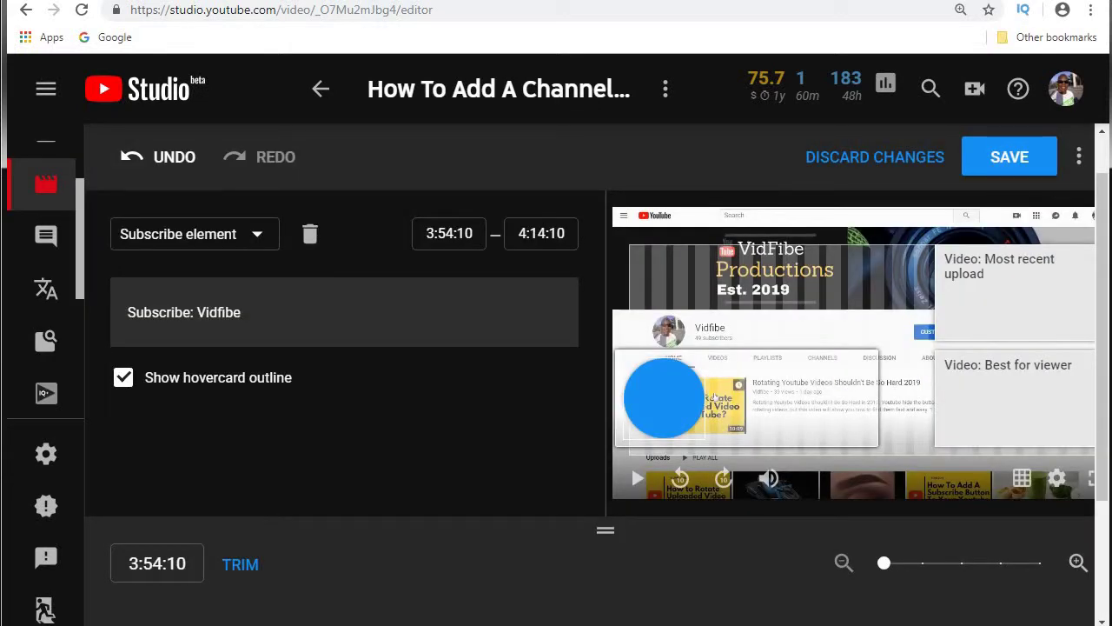
Go to the Vidfibe channel page via the account menu, leaving the editor
left_click(1072, 92)
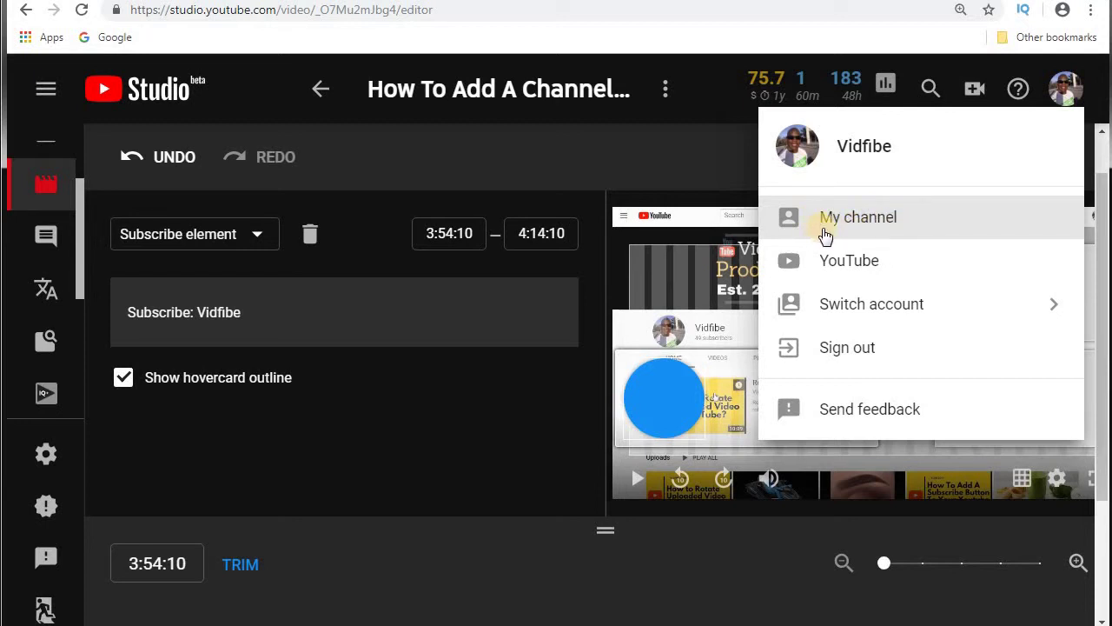
left_click(880, 225)
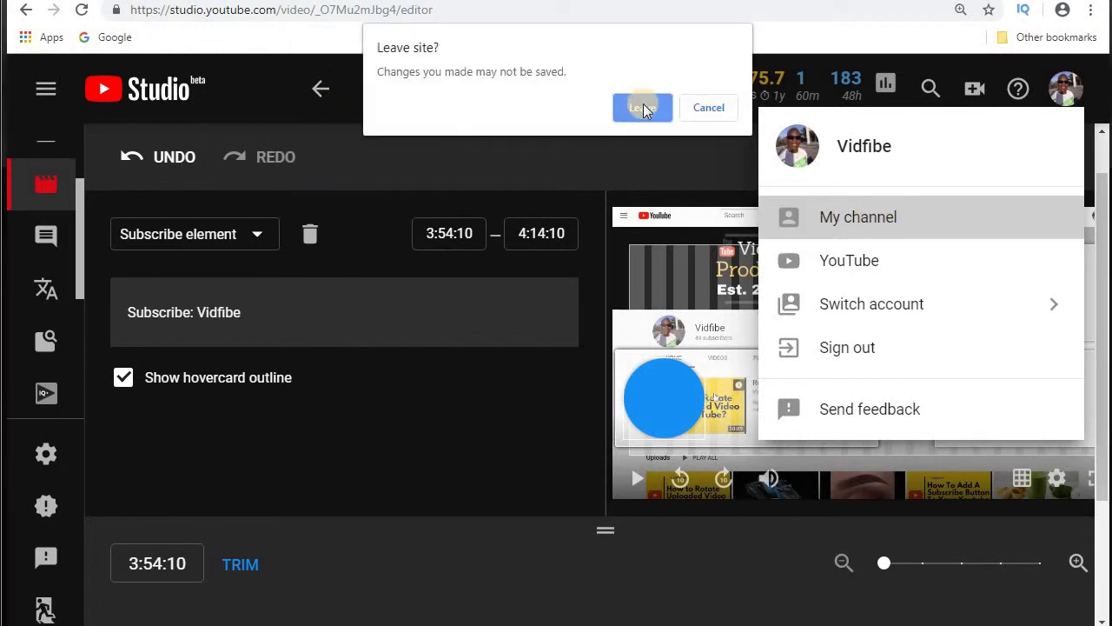
left_click(642, 107)
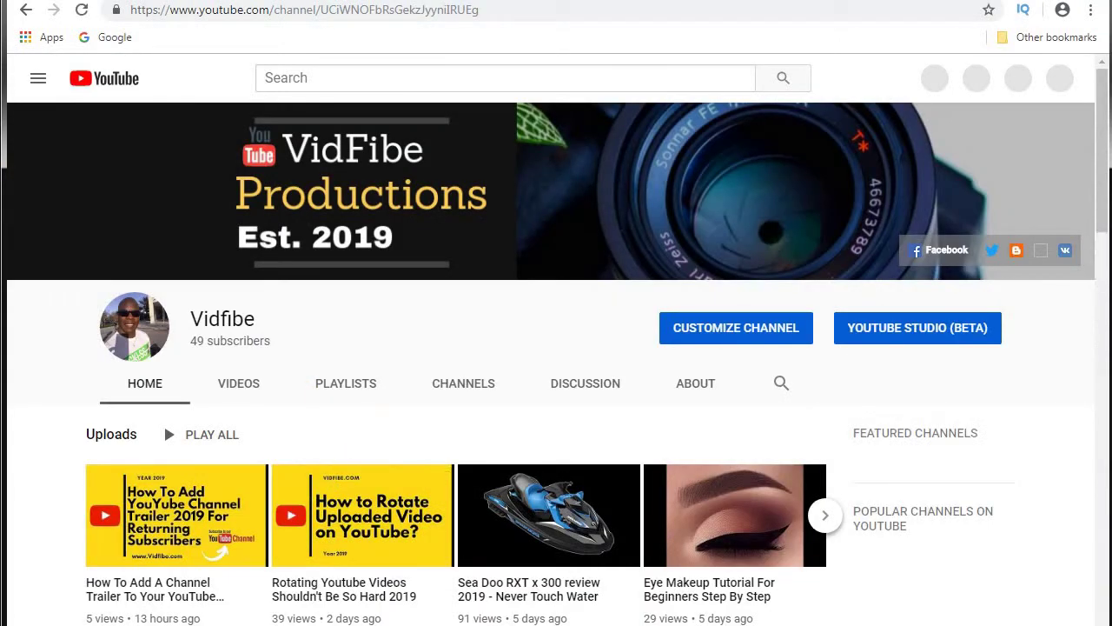